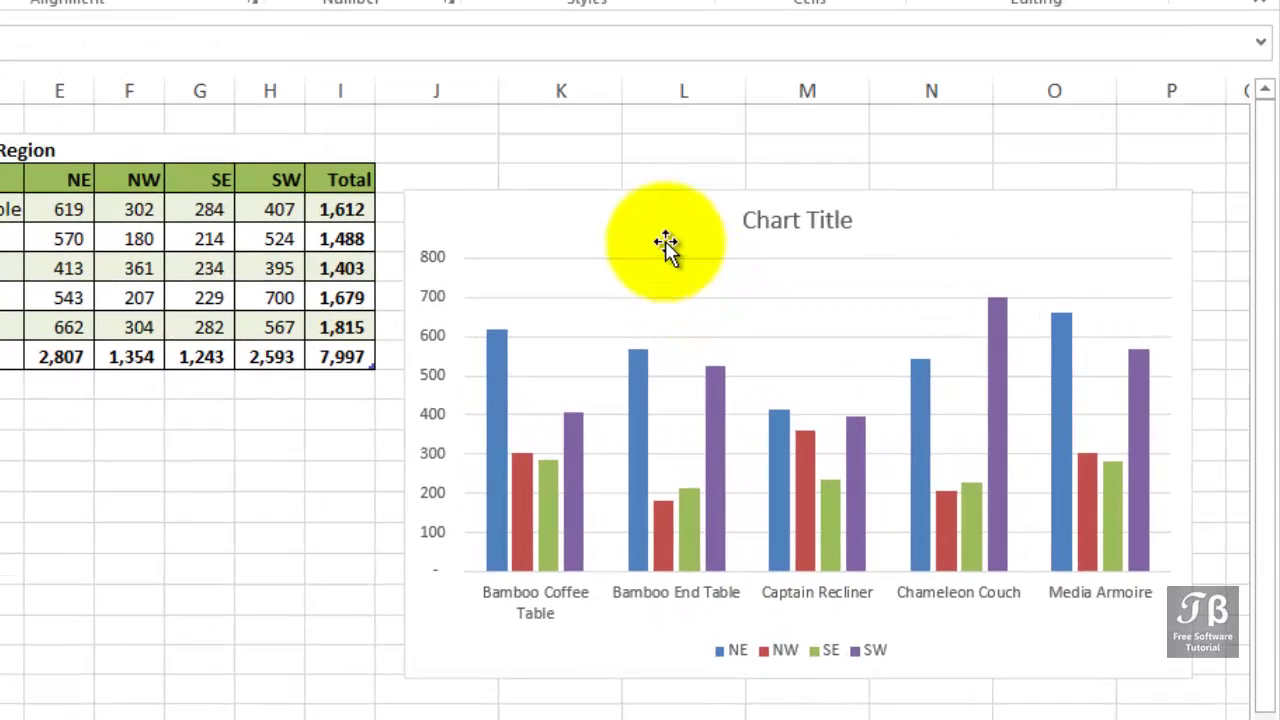
# - Move the chart left over the table's Total column and select its gridlines and legend in turn
pyautogui.click(665, 243)
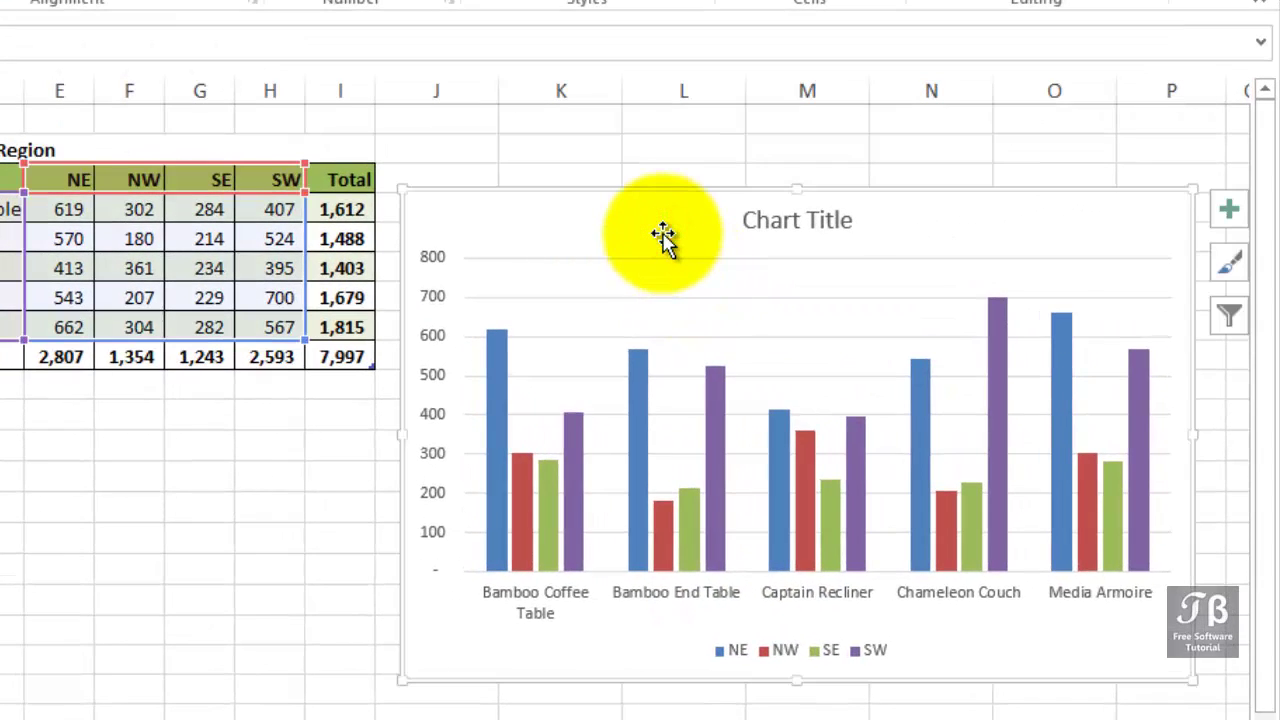
pyautogui.moveTo(664, 238); pyautogui.dragTo(572, 206)
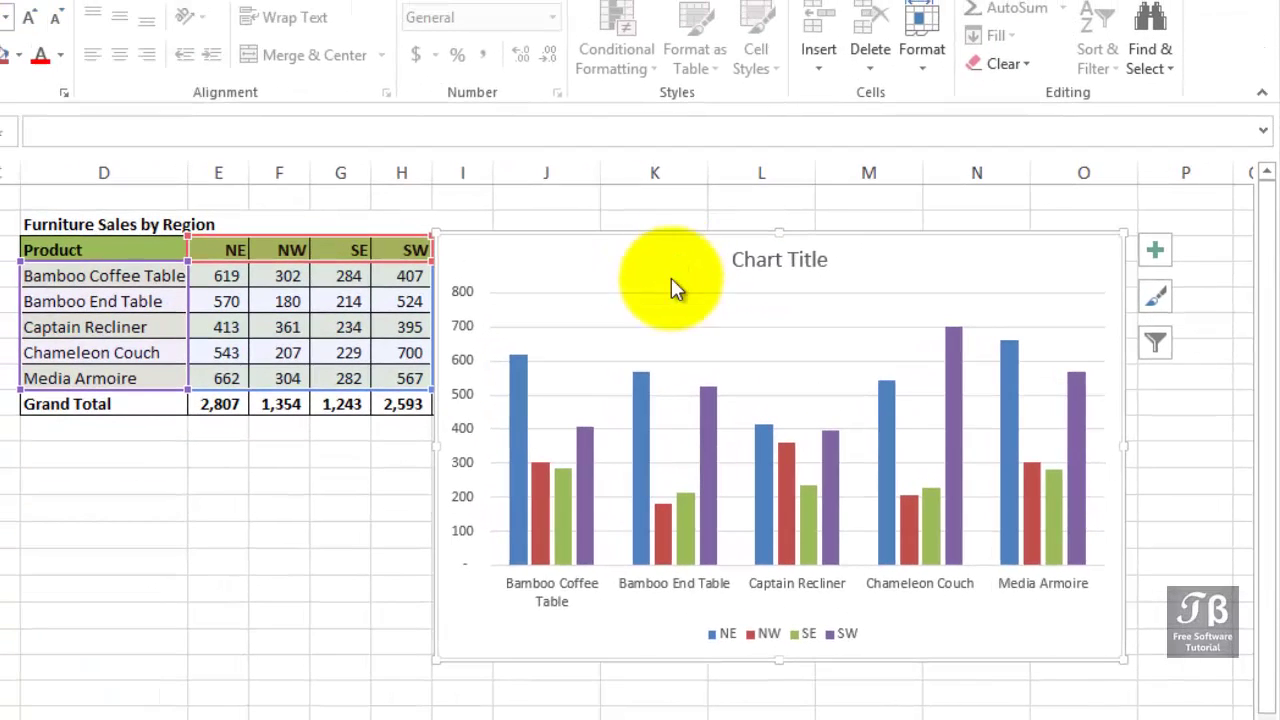
pyautogui.moveTo(519, 425)
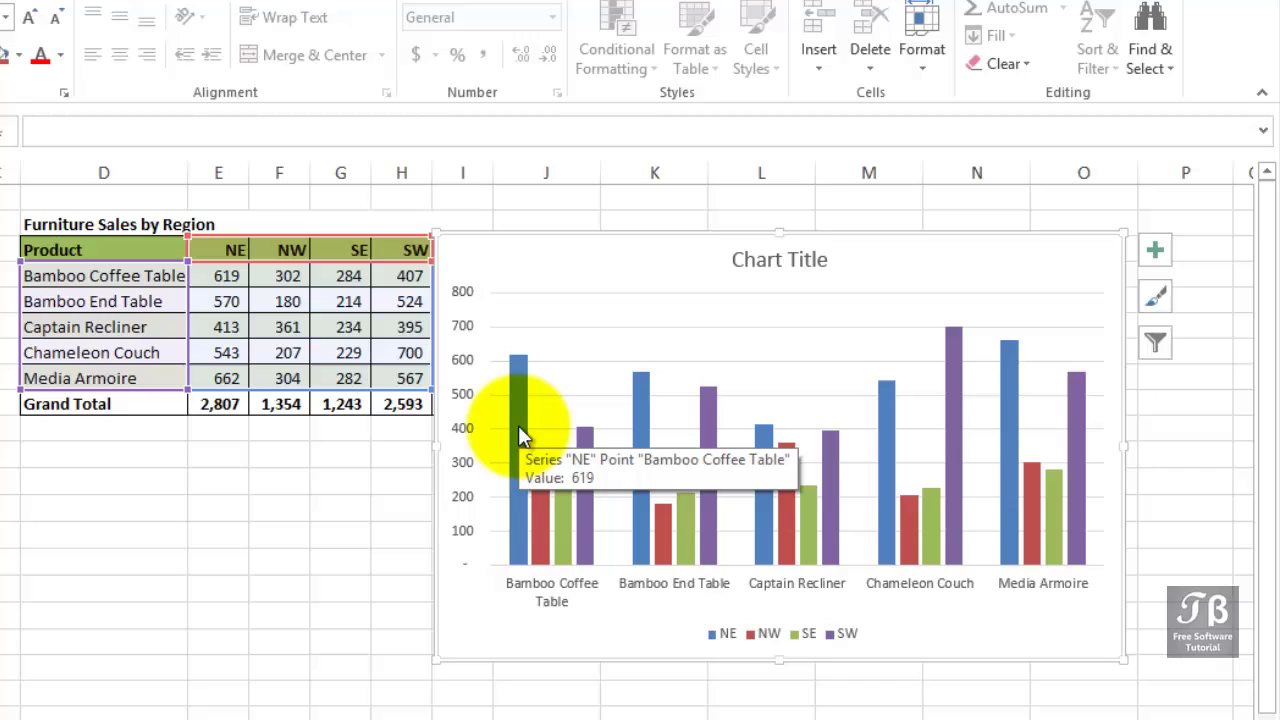
pyautogui.click(549, 327)
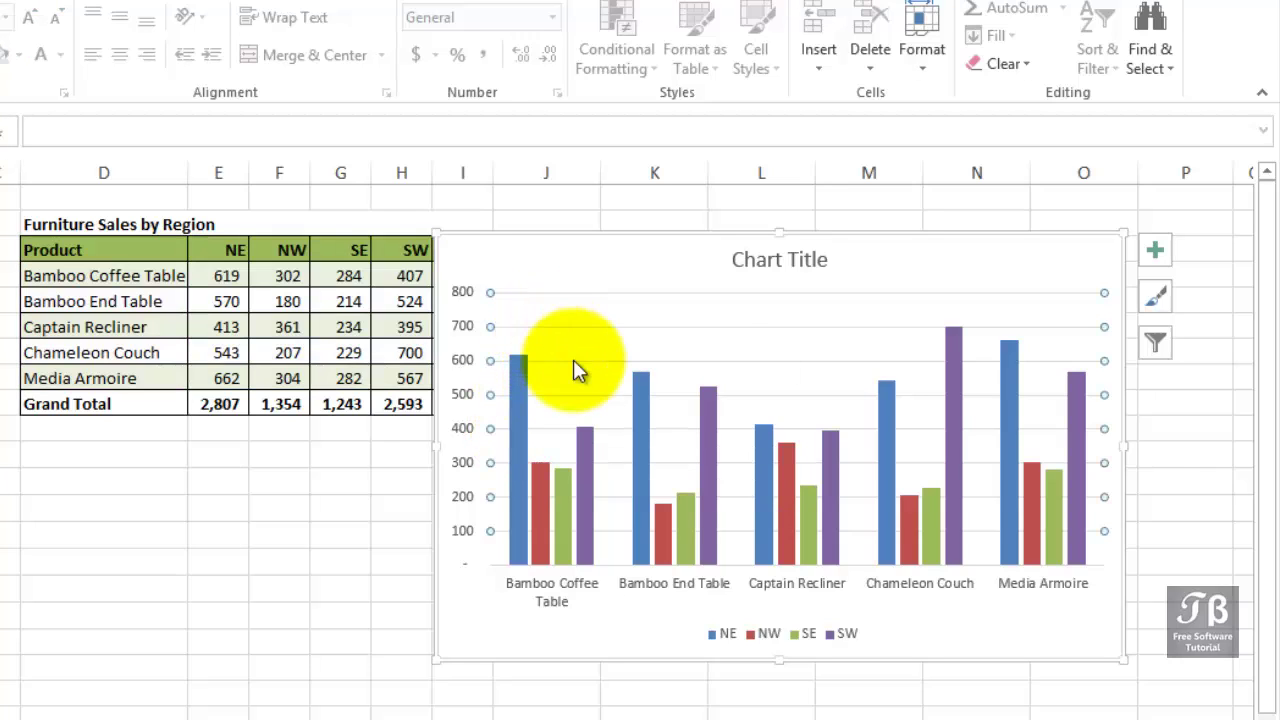
pyautogui.click(761, 640)
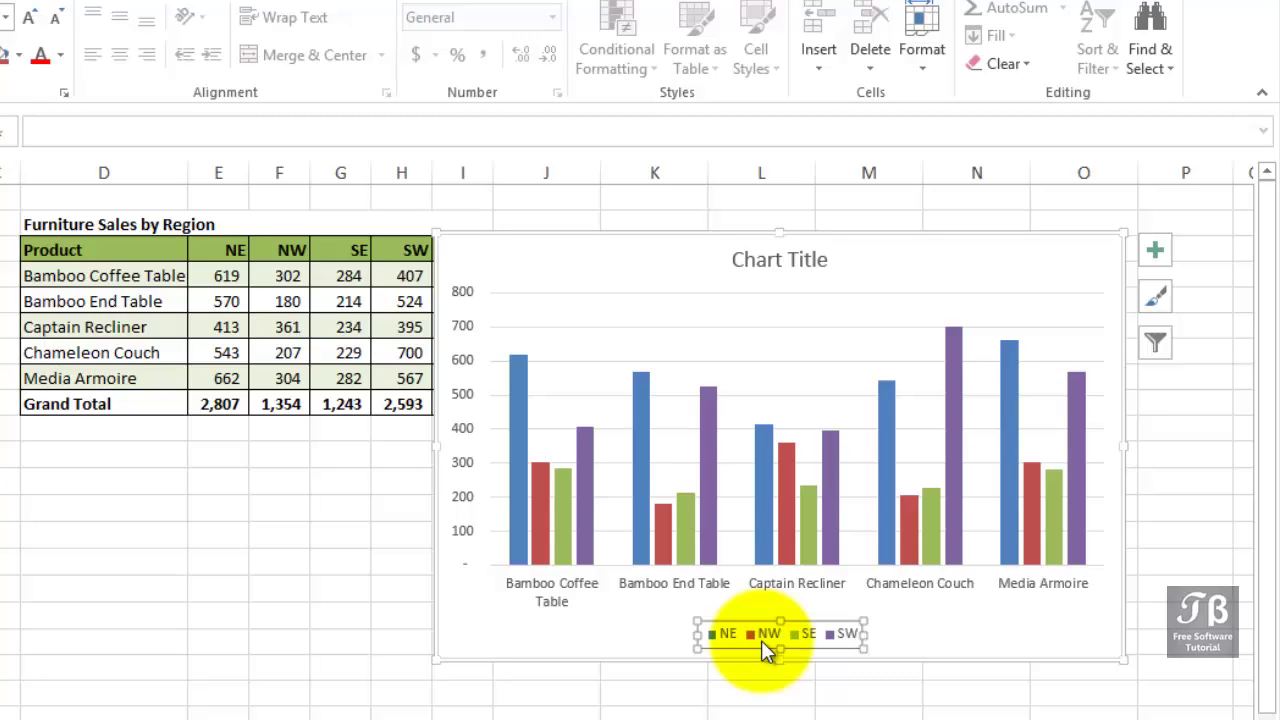
# - Set the line width of the chart's major horizontal gridlines to 2 pt and close the gridline formatting options
pyautogui.click(583, 328)
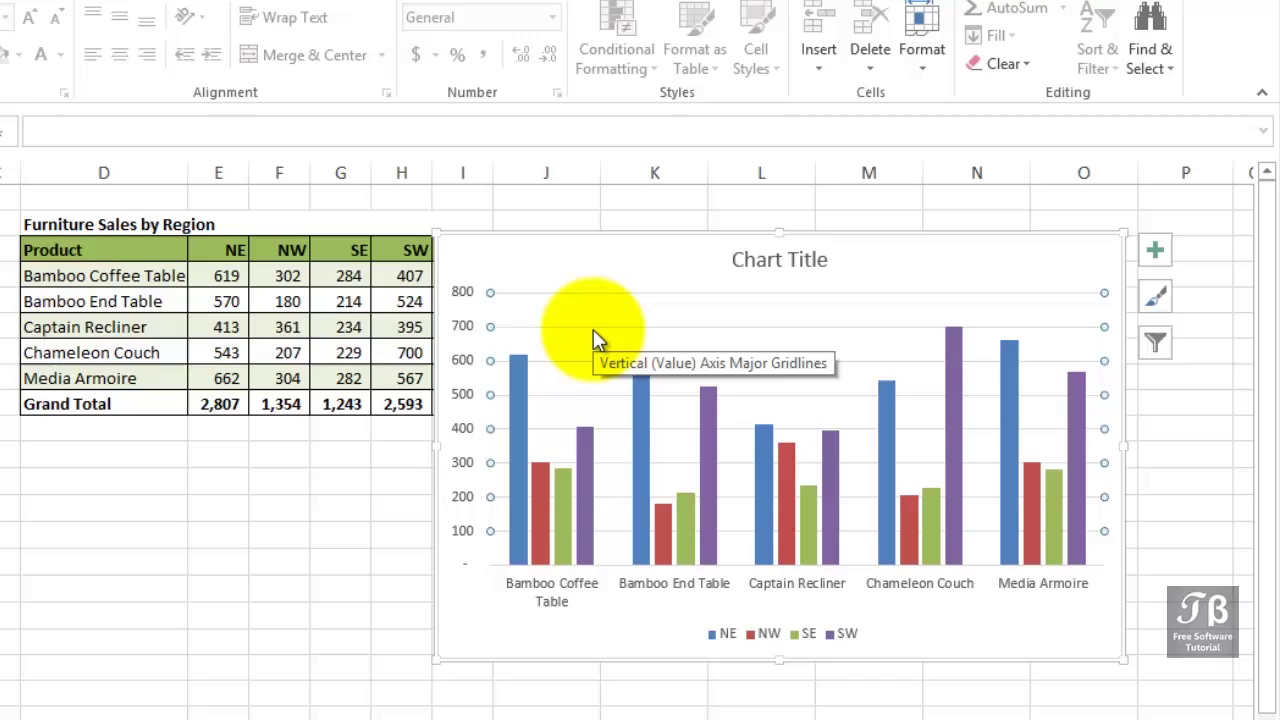
pyautogui.rightClick(593, 340)
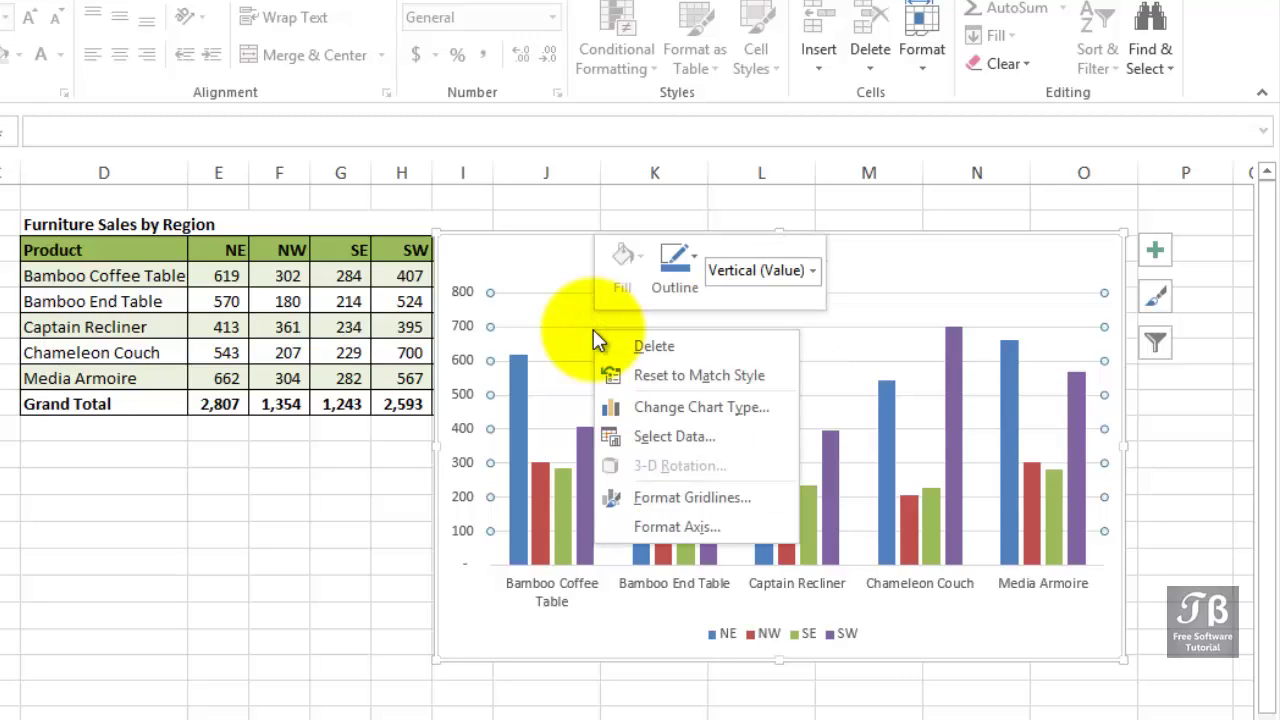
pyautogui.click(640, 497)
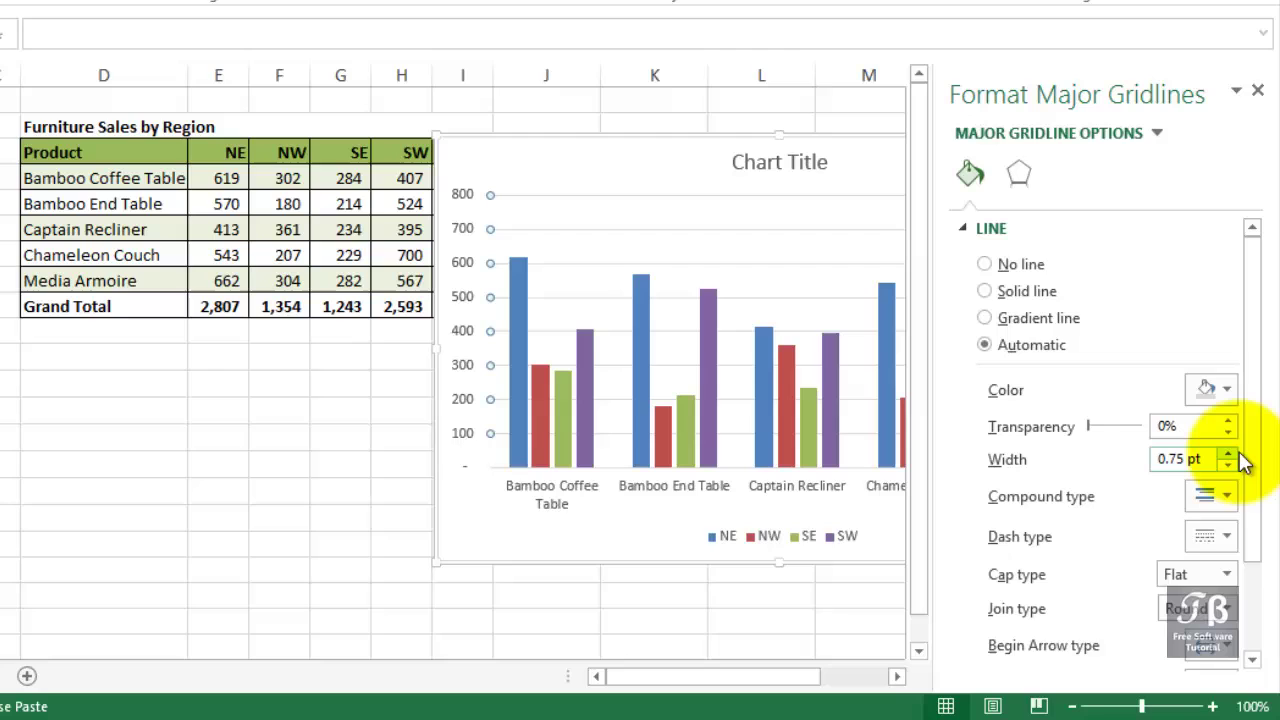
pyautogui.moveTo(1251, 451); pyautogui.dragTo(1258, 530)
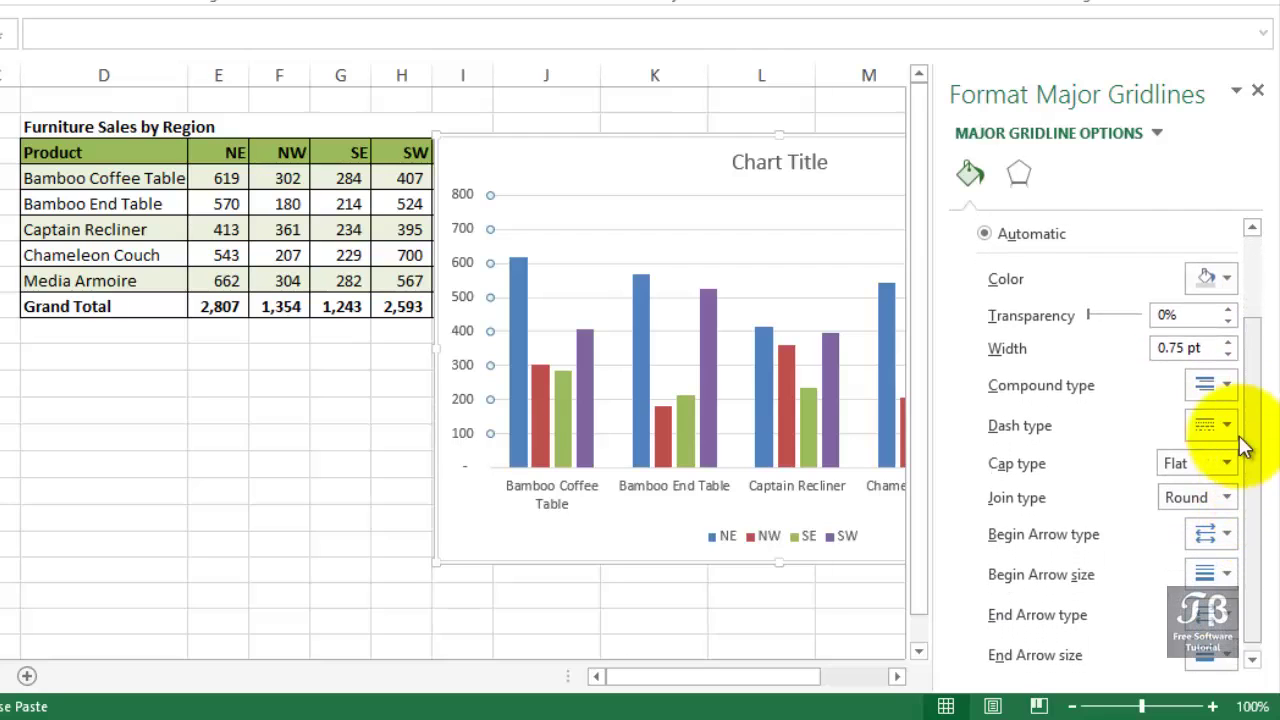
pyautogui.click(1228, 345)
pyautogui.click(1228, 345)
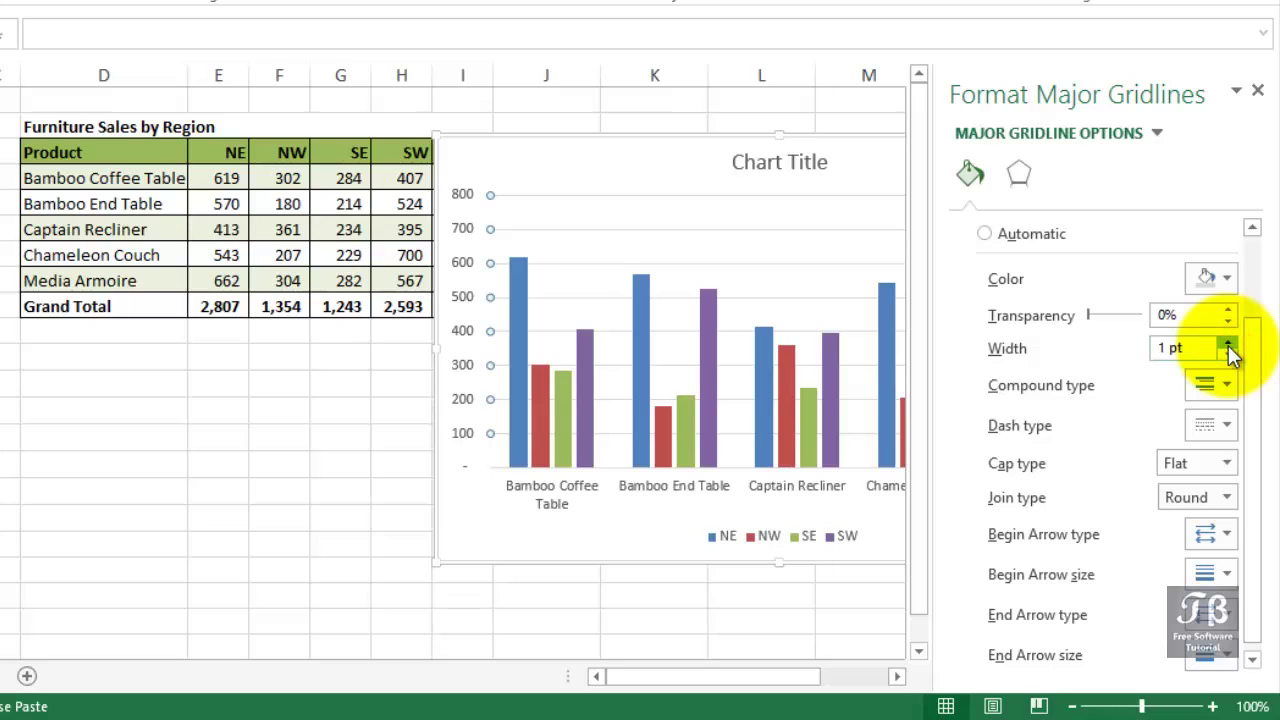
pyautogui.click(1228, 345)
pyautogui.click(1228, 345)
pyautogui.click(1228, 343)
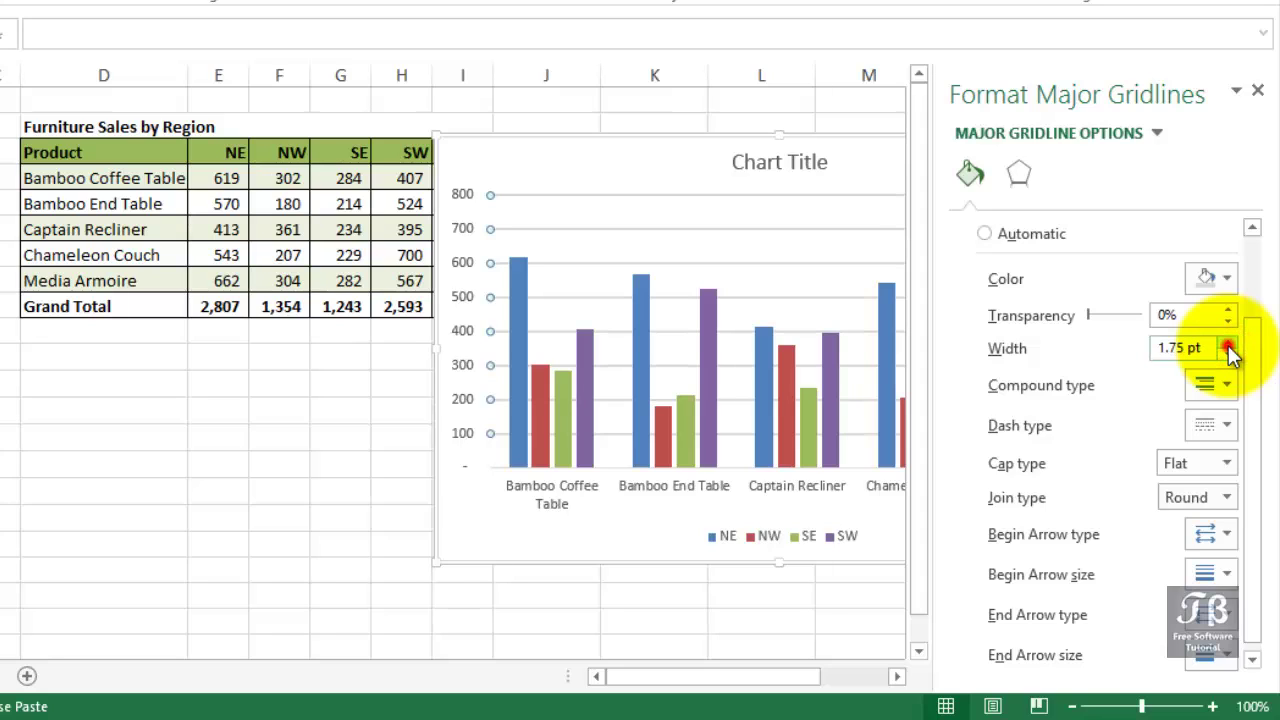
pyautogui.click(1228, 343)
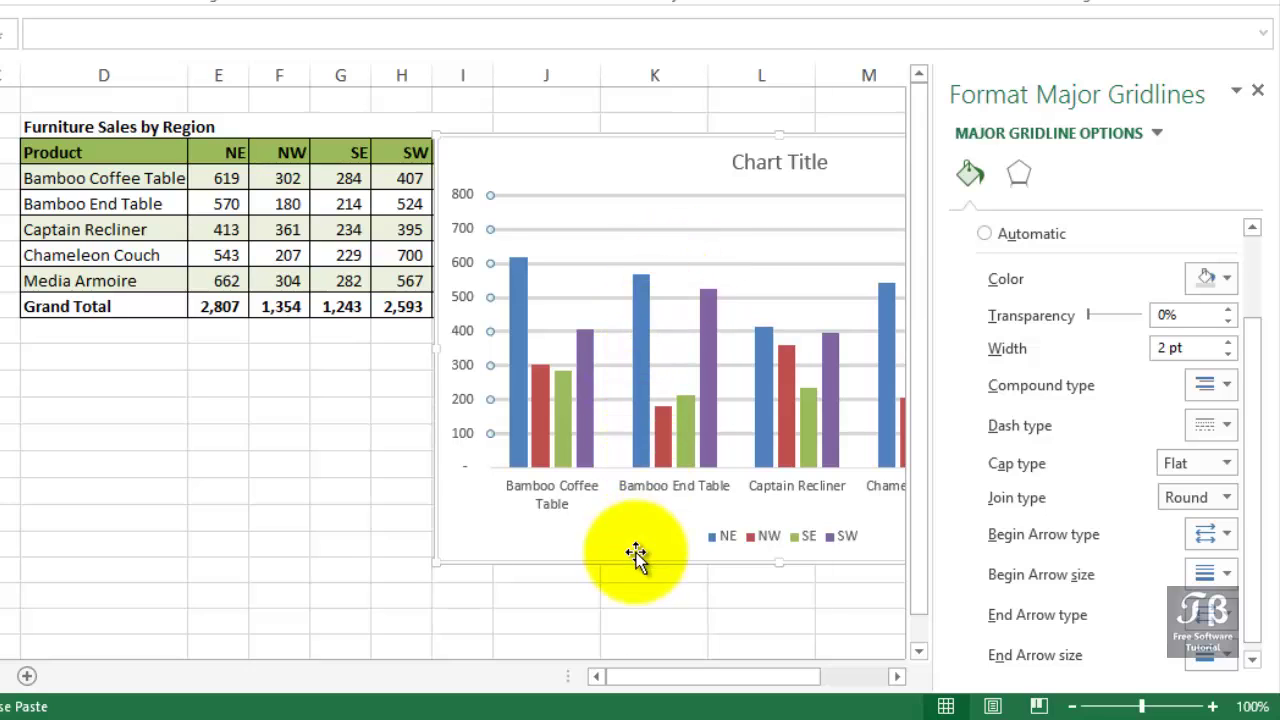
pyautogui.click(638, 580)
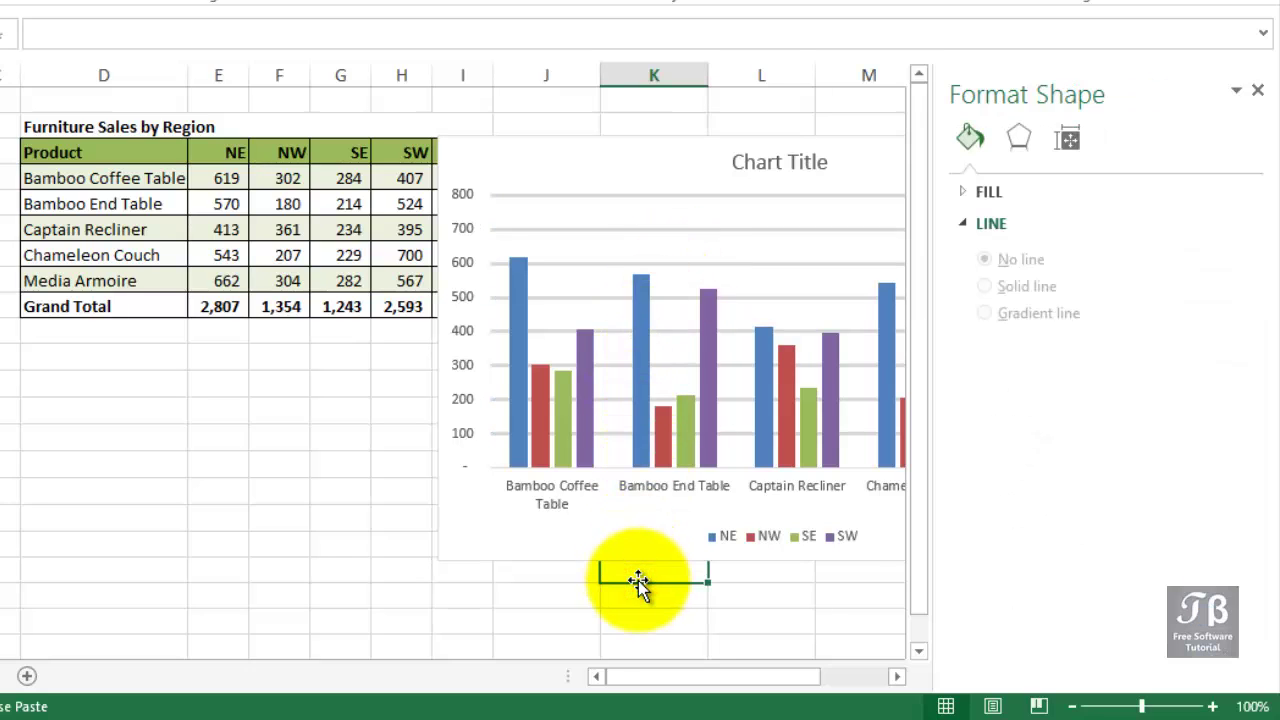
pyautogui.click(1257, 90)
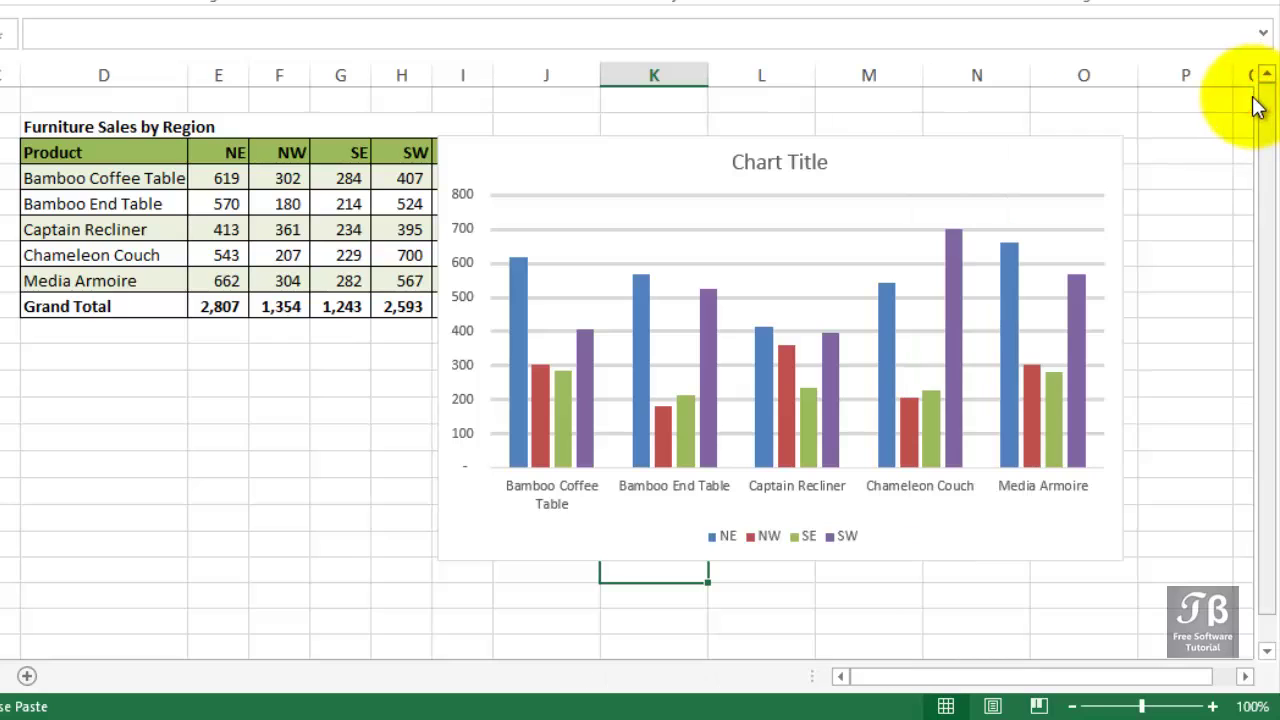
# - Move the chart slightly right to uncover part of the table's Total column
pyautogui.click(700, 166)
pyautogui.moveTo(707, 166); pyautogui.dragTo(723, 171)
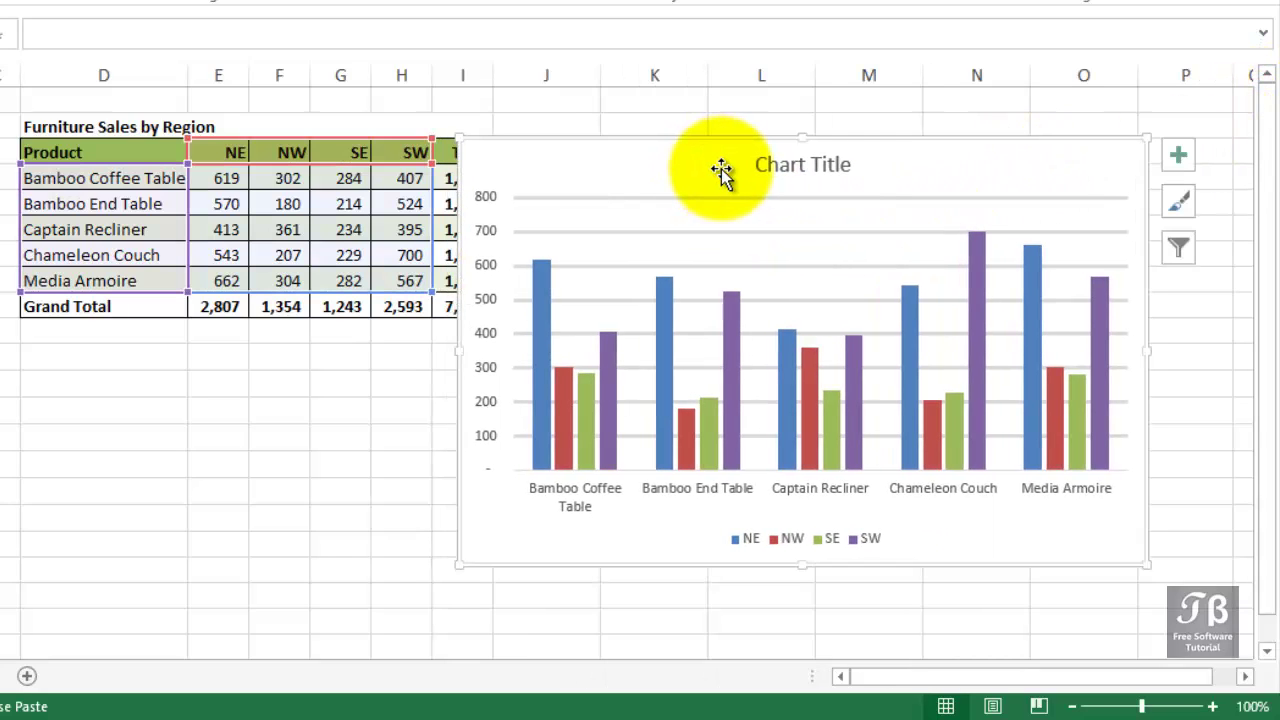
pyautogui.rightClick(732, 346)
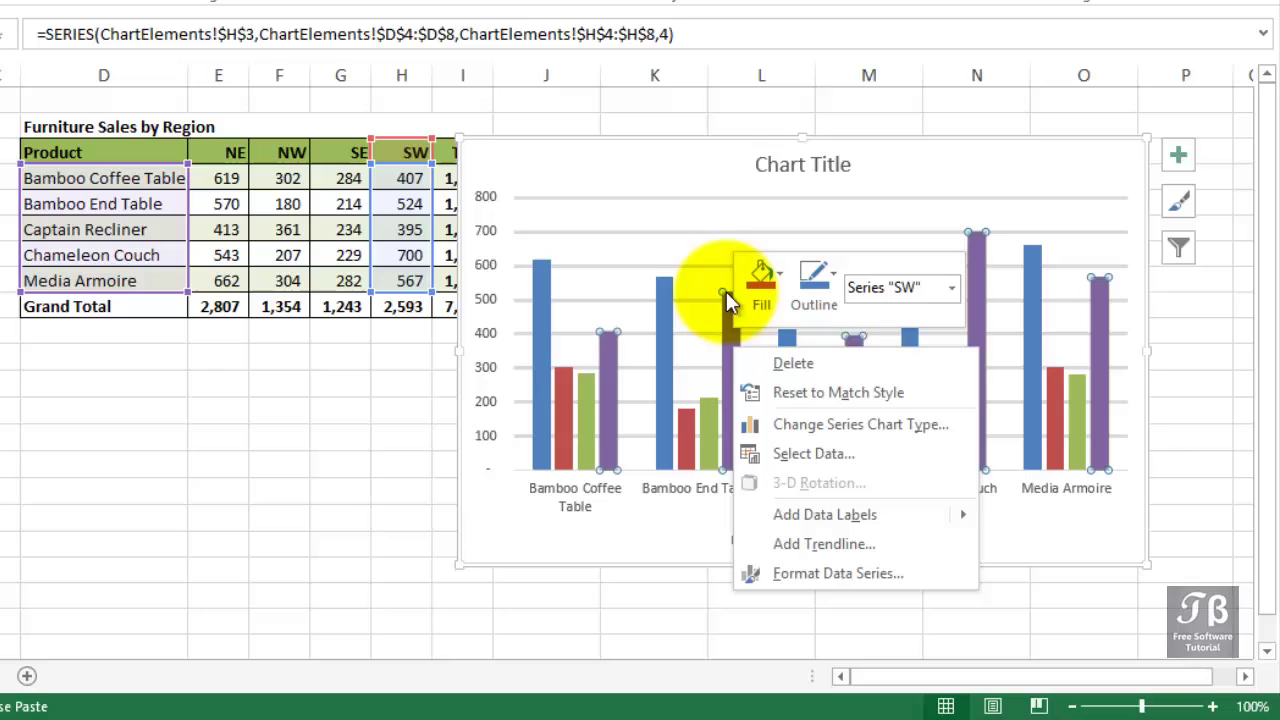
pyautogui.click(712, 245)
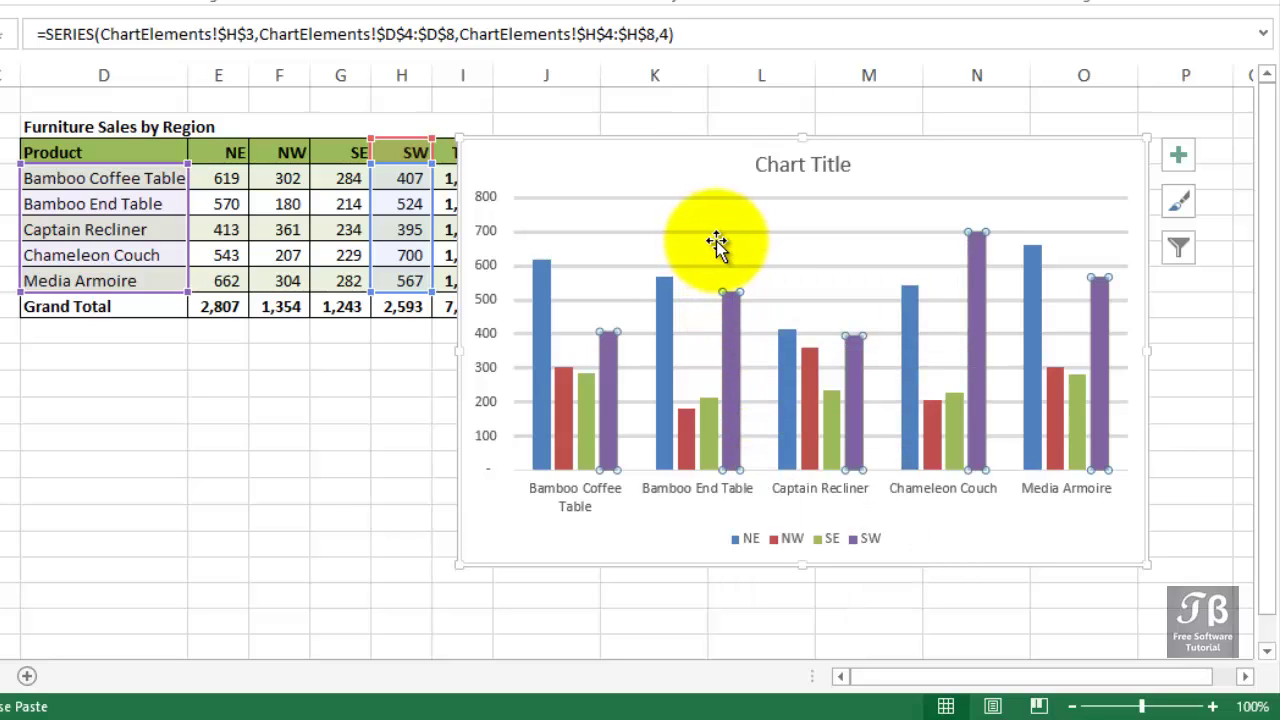
pyautogui.click(985, 155)
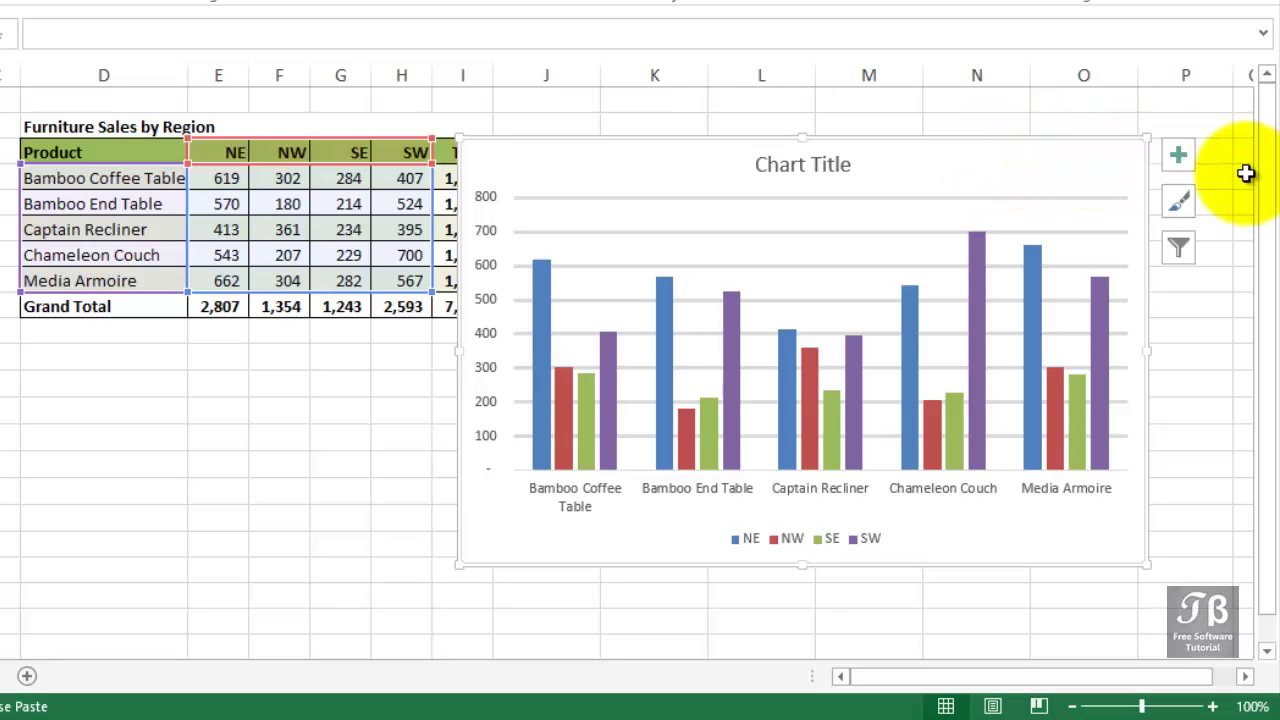
# - Hide the chart's primary vertical axis while keeping the primary horizontal axis
pyautogui.click(1177, 158)
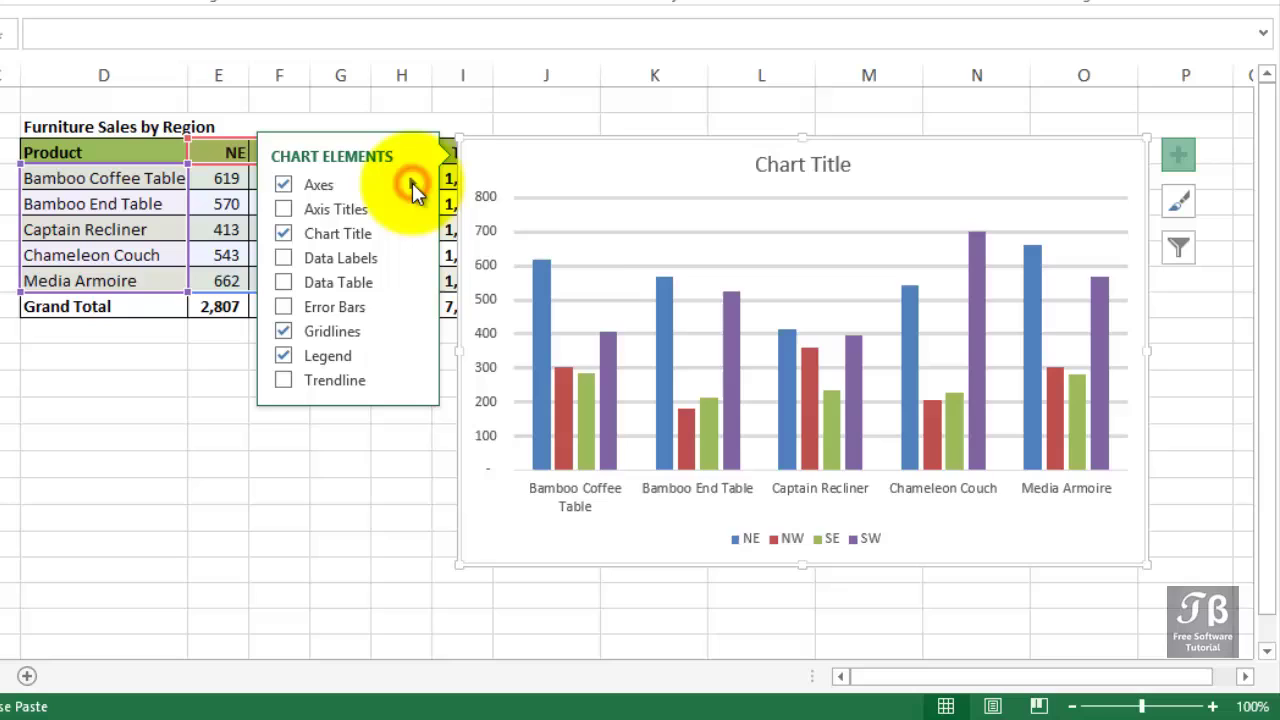
pyautogui.click(412, 183)
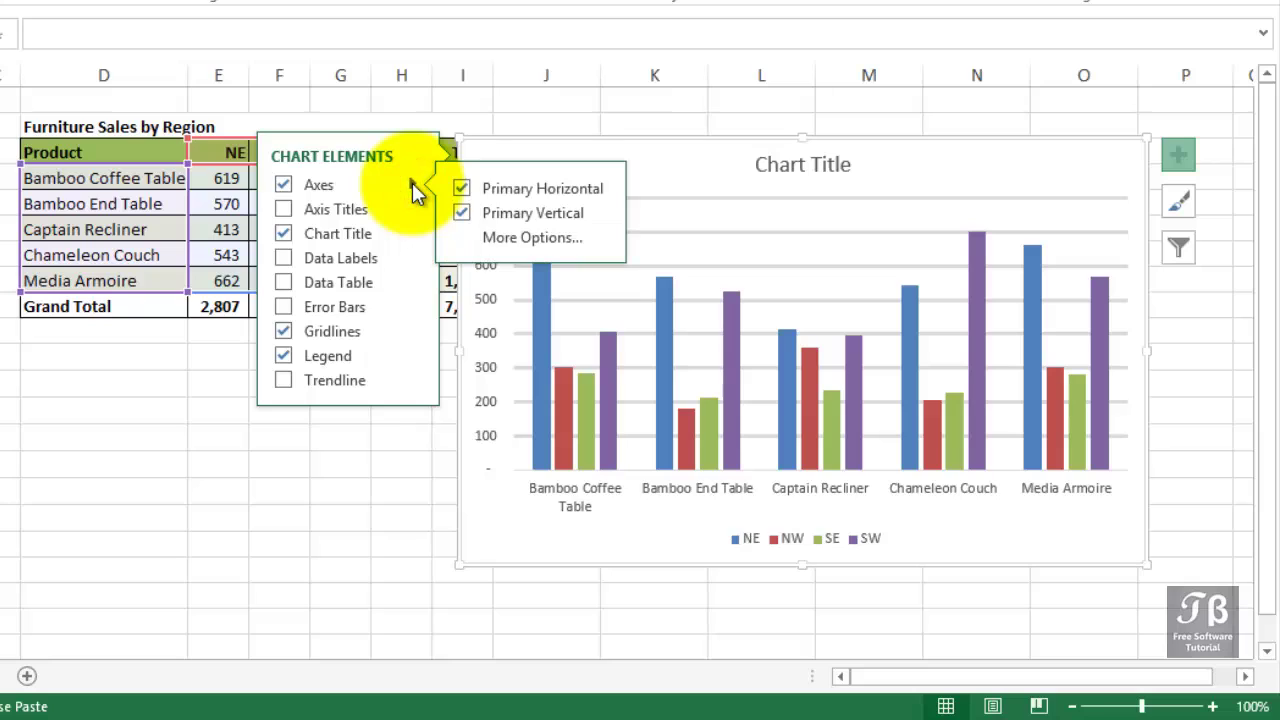
pyautogui.click(463, 213)
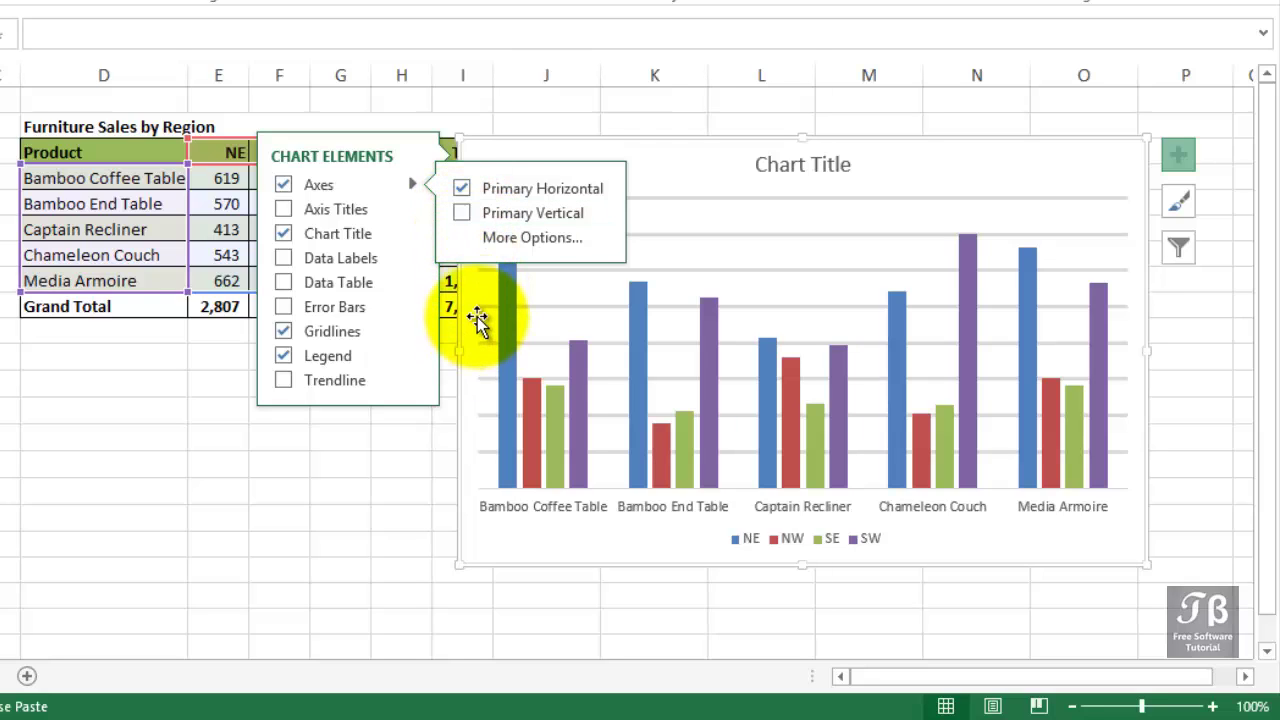
pyautogui.moveTo(517, 311)
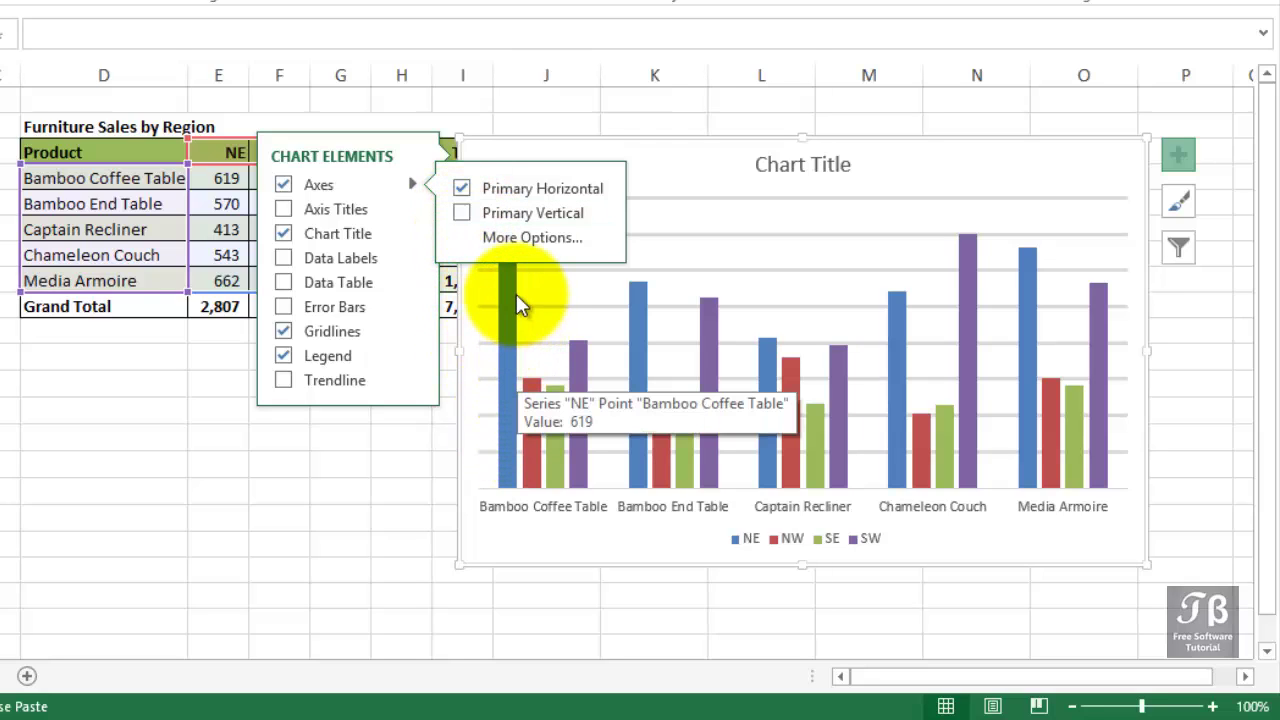
pyautogui.click(415, 436)
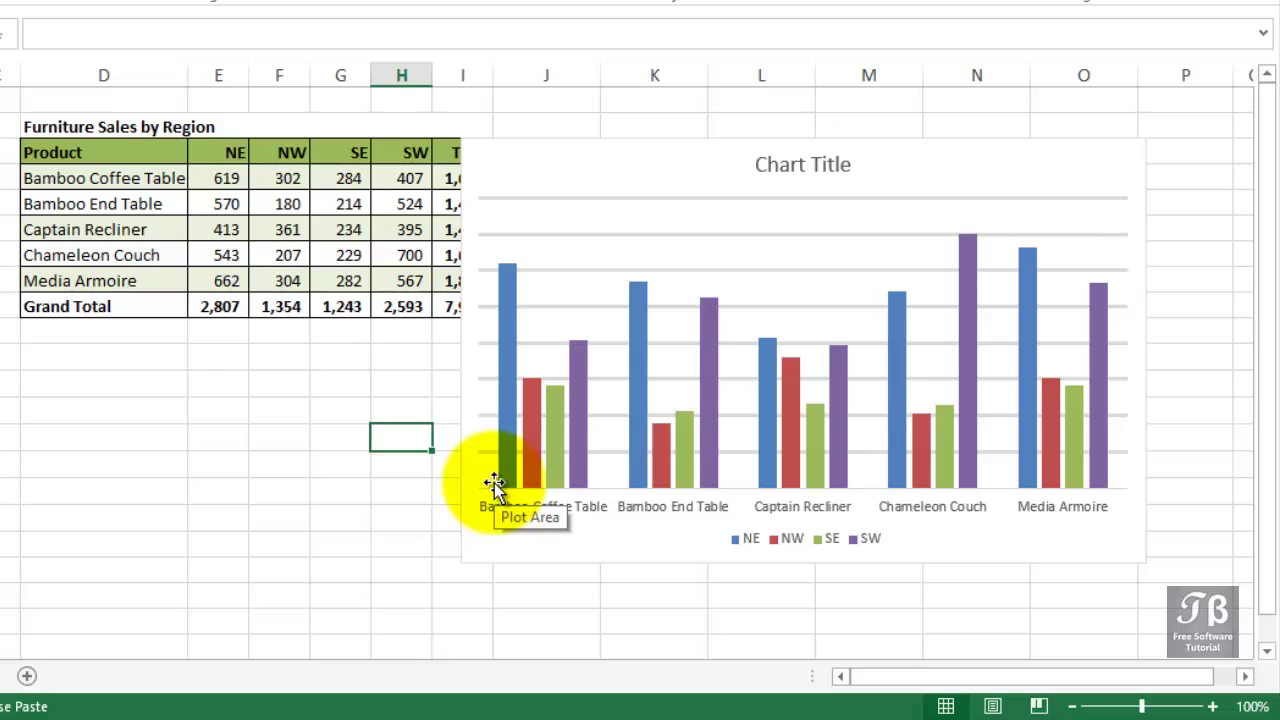
pyautogui.click(466, 484)
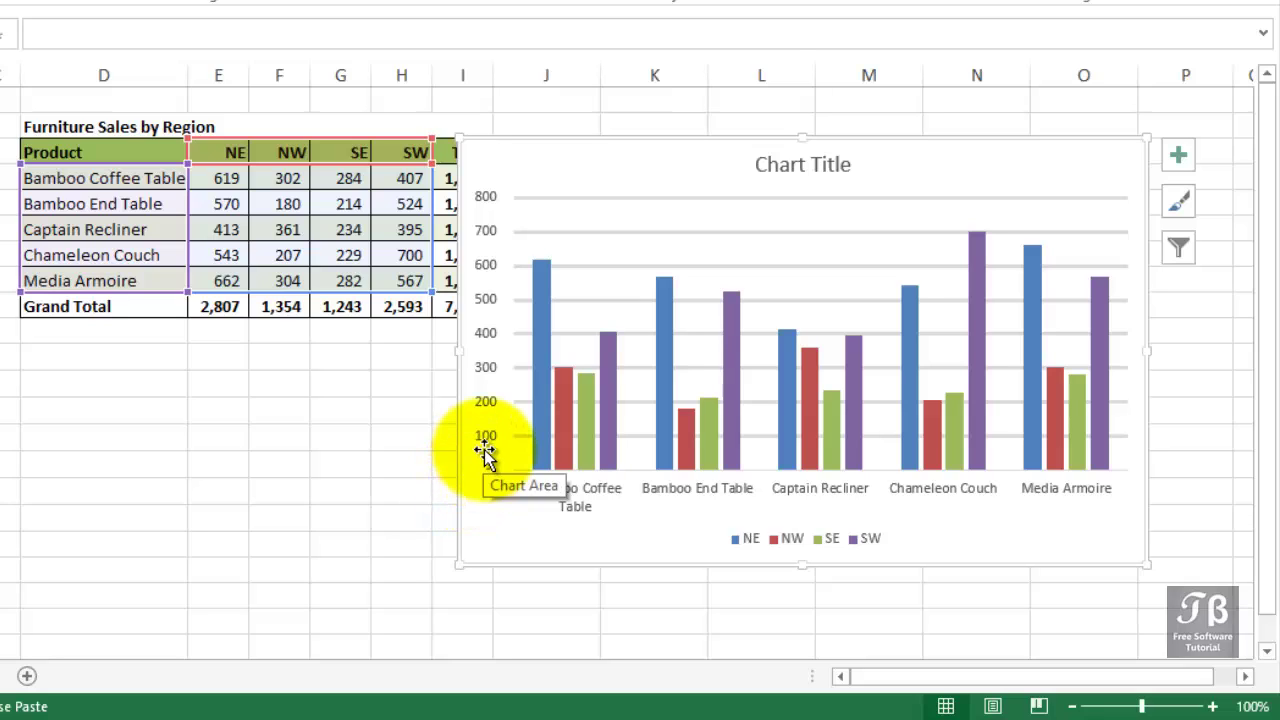
# - Add data labels above the columns of all chart series
pyautogui.click(1179, 160)
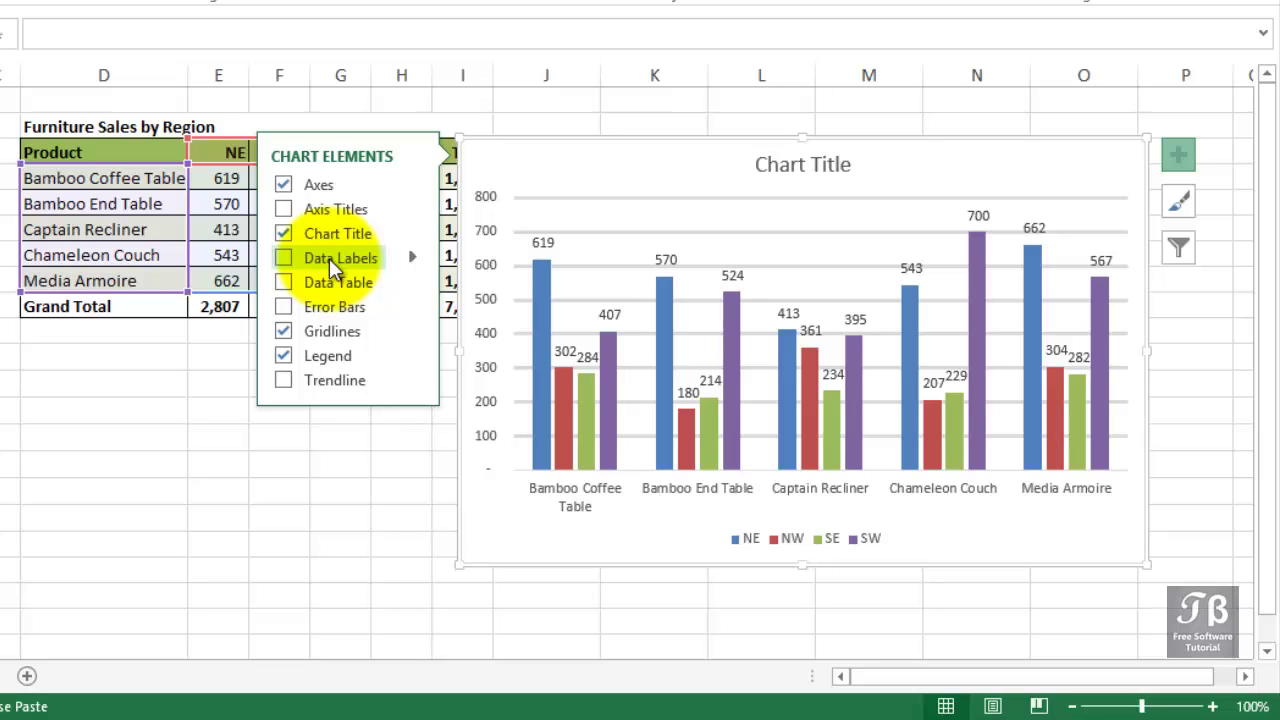
pyautogui.click(411, 257)
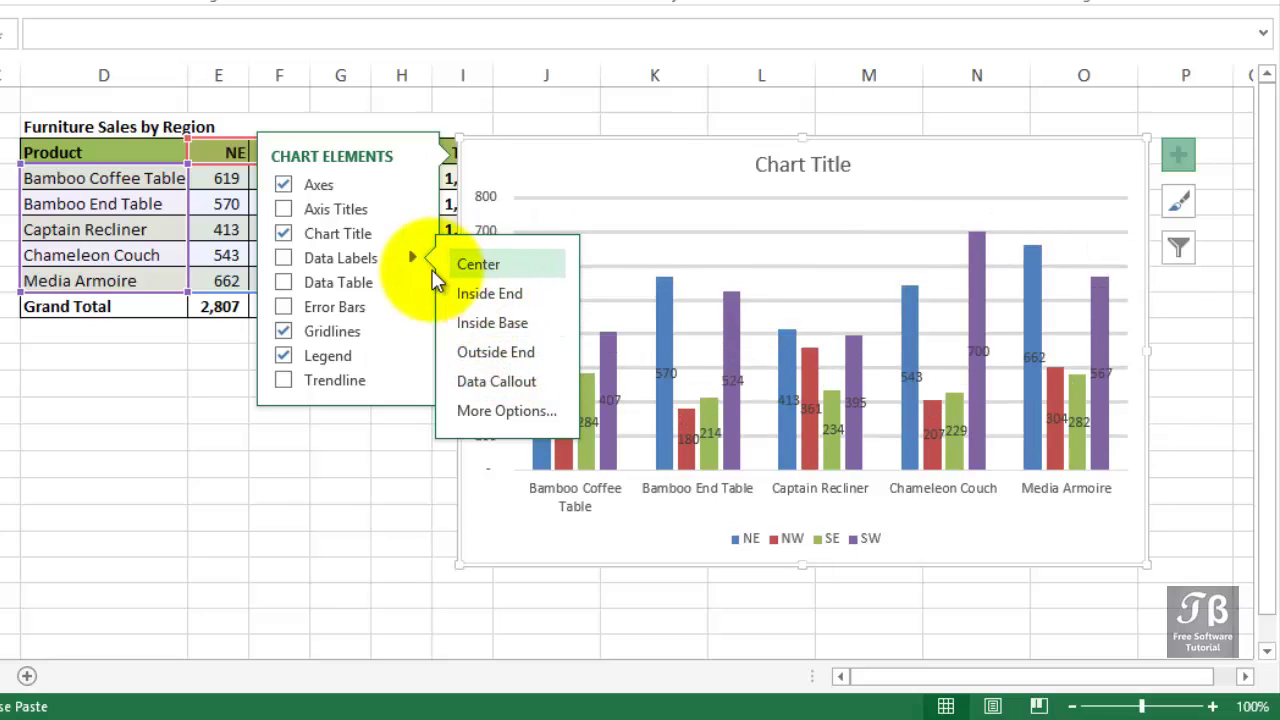
pyautogui.click(285, 258)
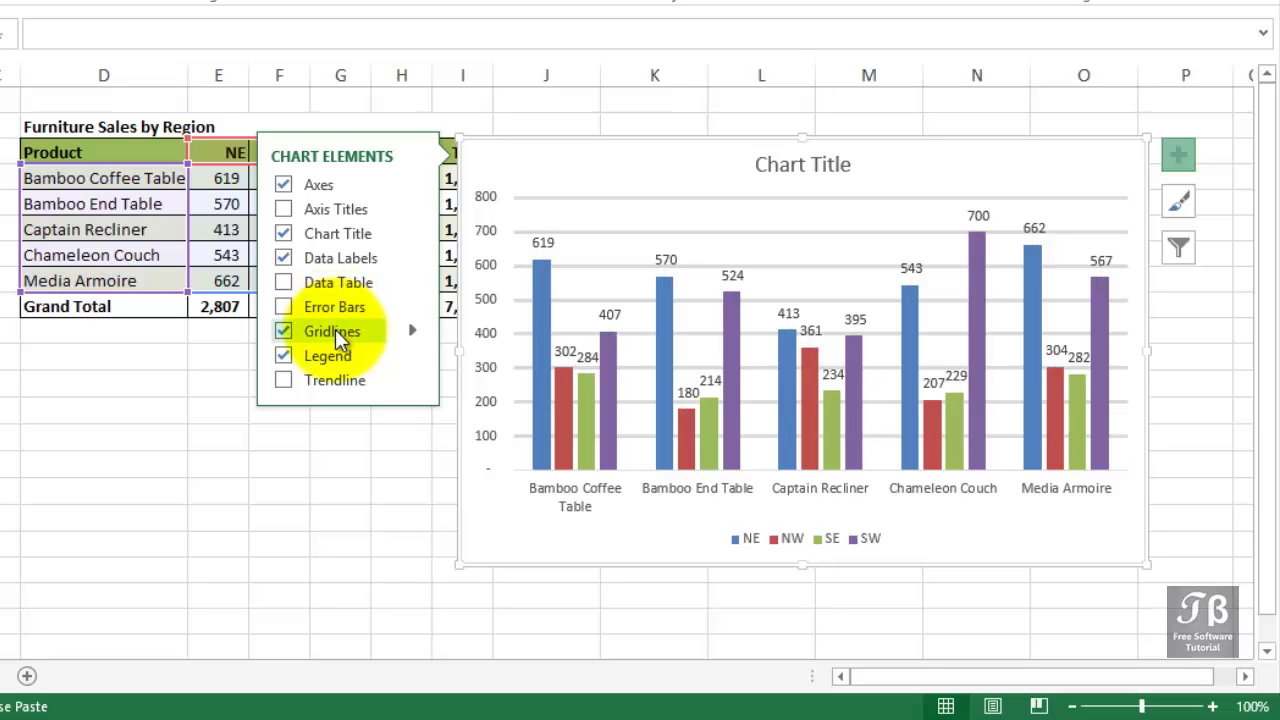
# - Add primary minor horizontal gridlines to the chart
pyautogui.click(412, 329)
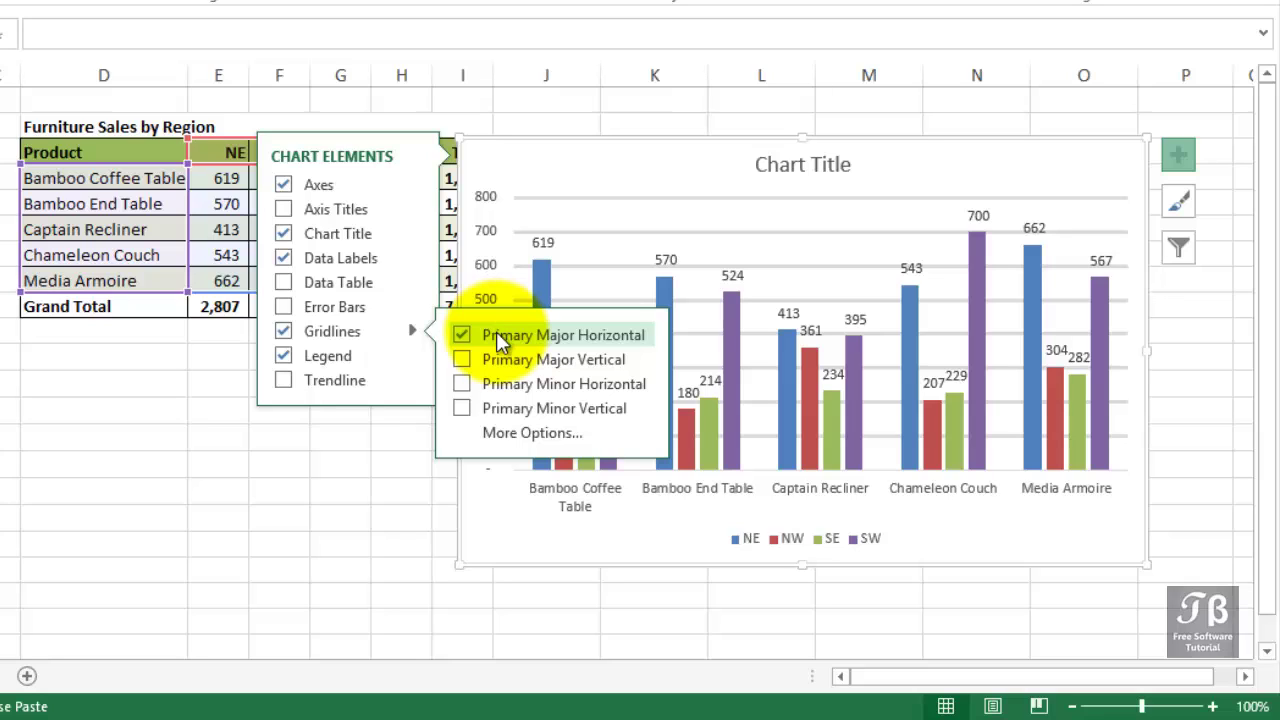
pyautogui.click(460, 383)
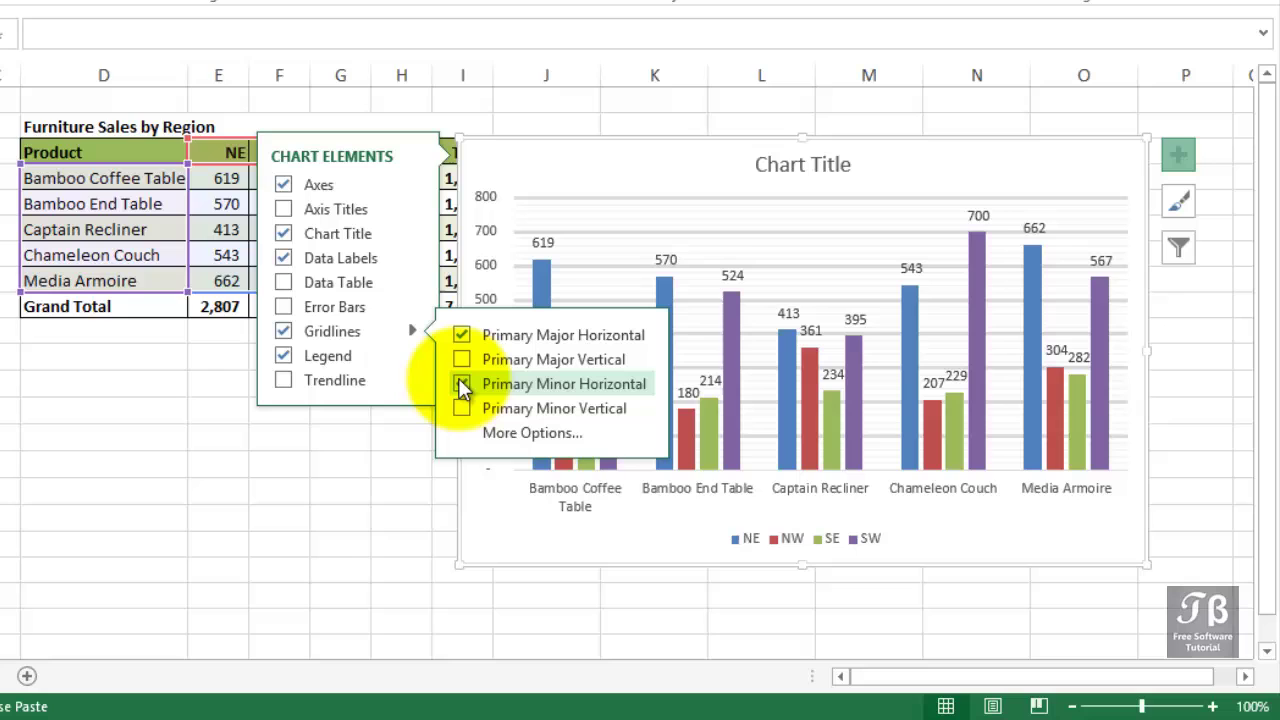
pyautogui.click(385, 434)
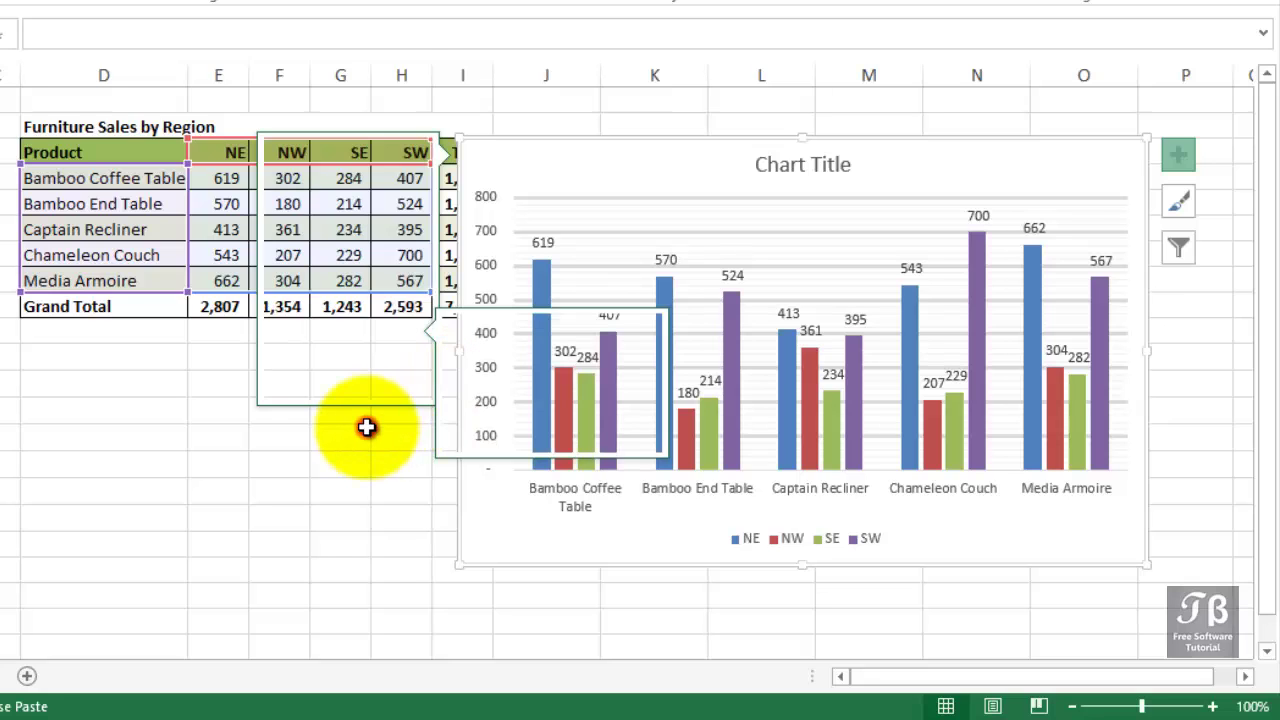
# - Enlarge the chart from its lower-left corner so that it extends left into column F and further down the sheet
pyautogui.click(457, 501)
pyautogui.moveTo(459, 561); pyautogui.dragTo(280, 695)
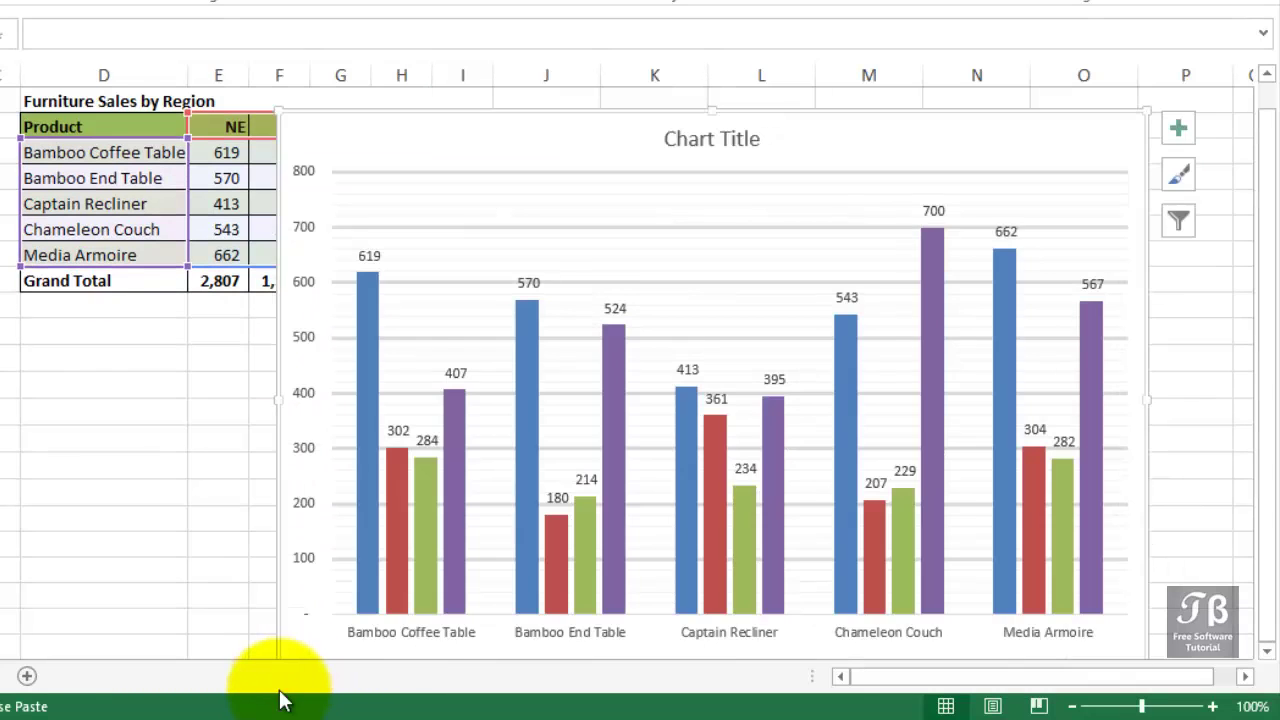
pyautogui.click(434, 251)
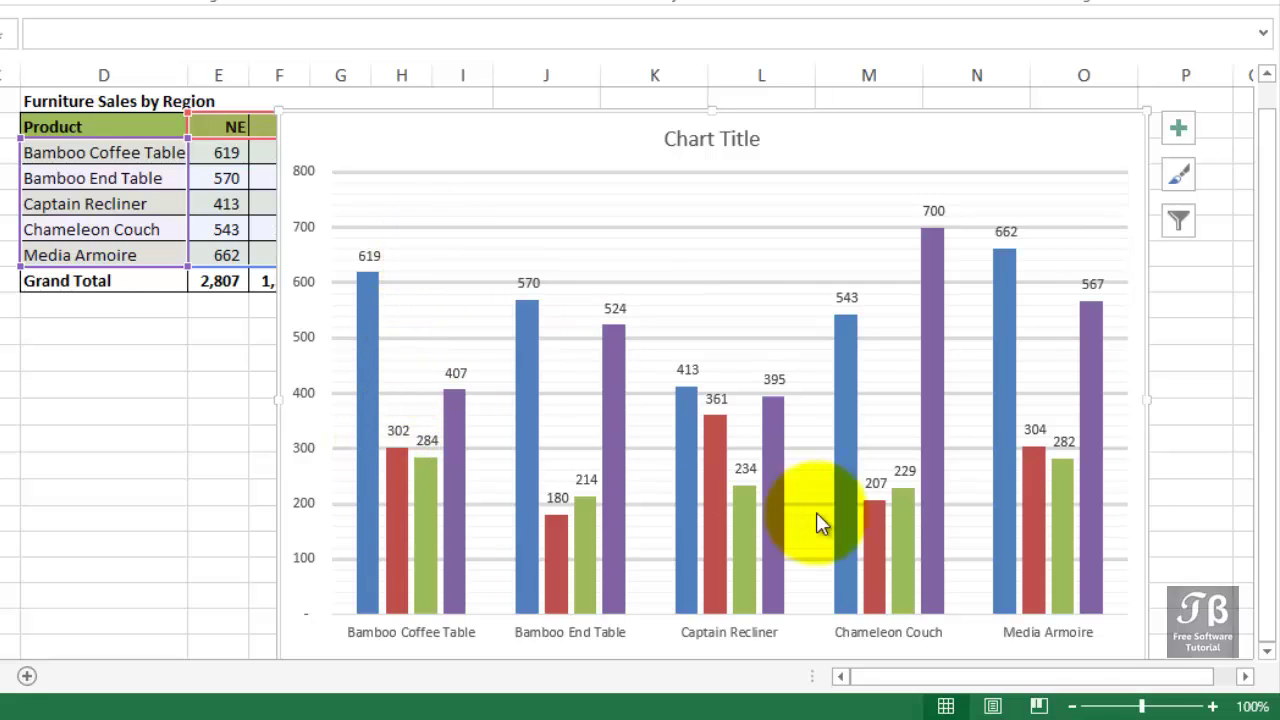
# - Review the line formatting options of the chart's minor horizontal gridlines and close them without changing anything
pyautogui.click(1212, 706)
pyautogui.click(1212, 706)
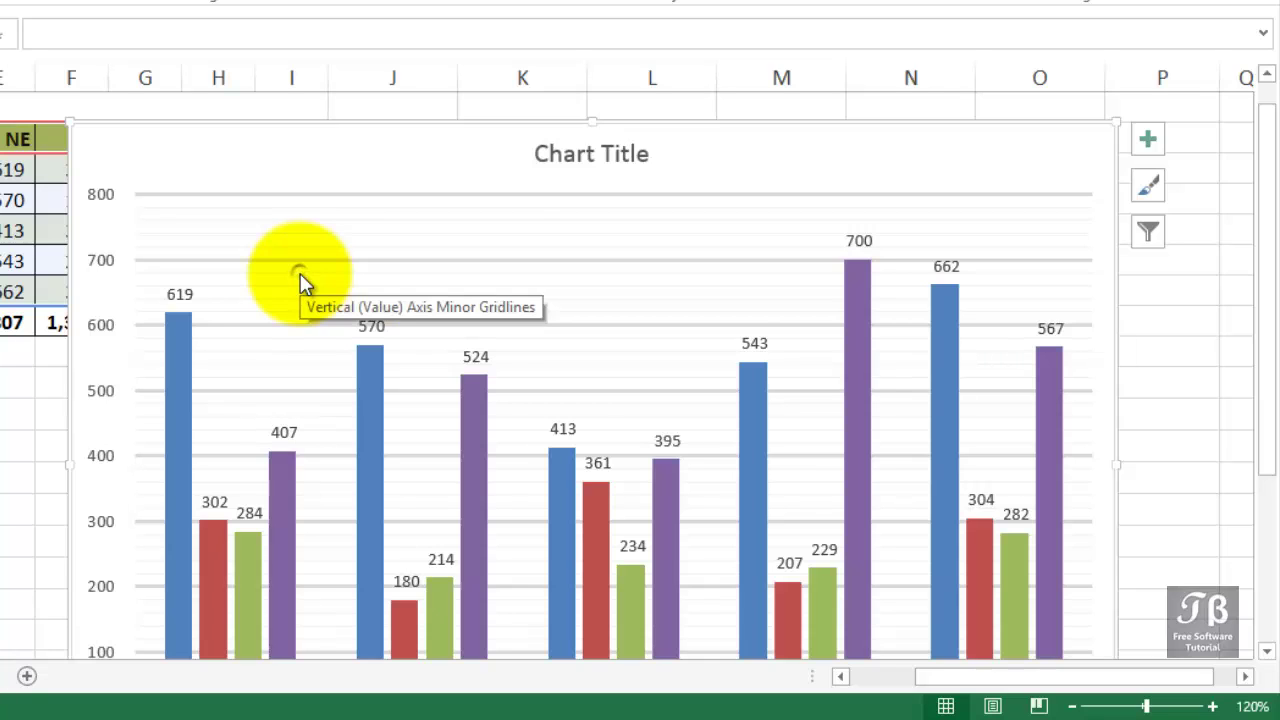
pyautogui.rightClick(300, 273)
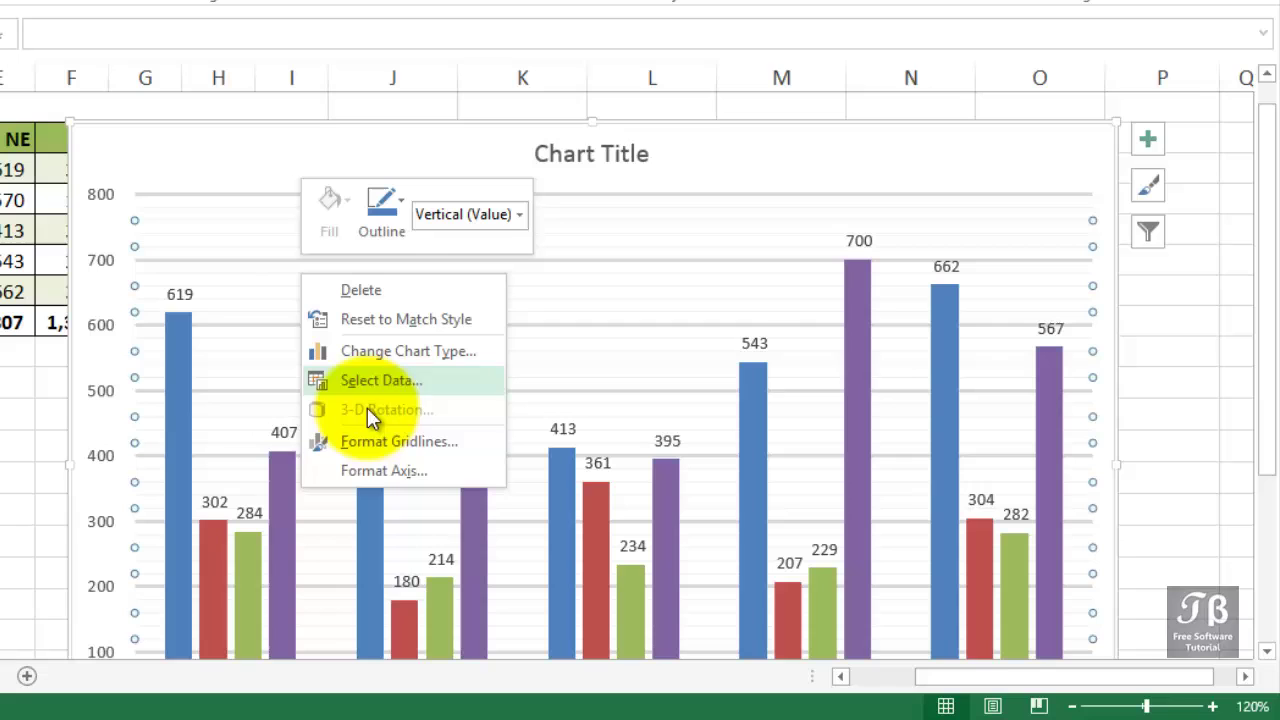
pyautogui.click(380, 446)
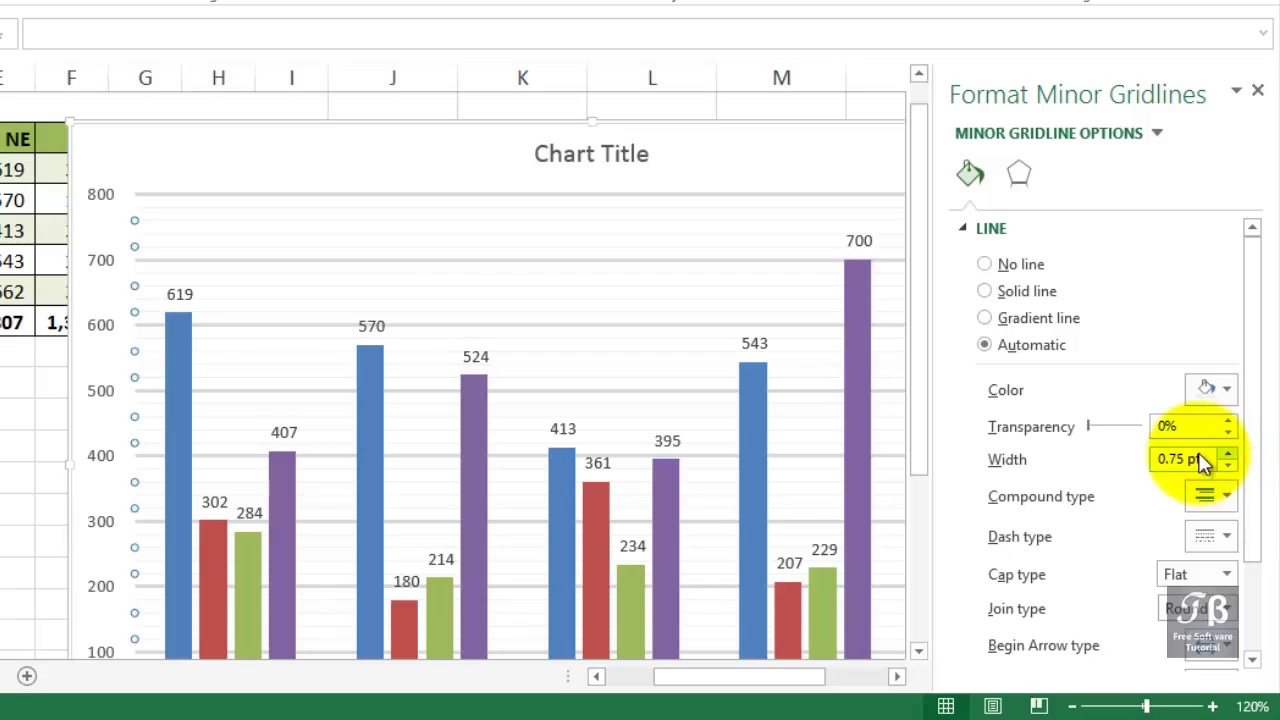
pyautogui.click(15, 445)
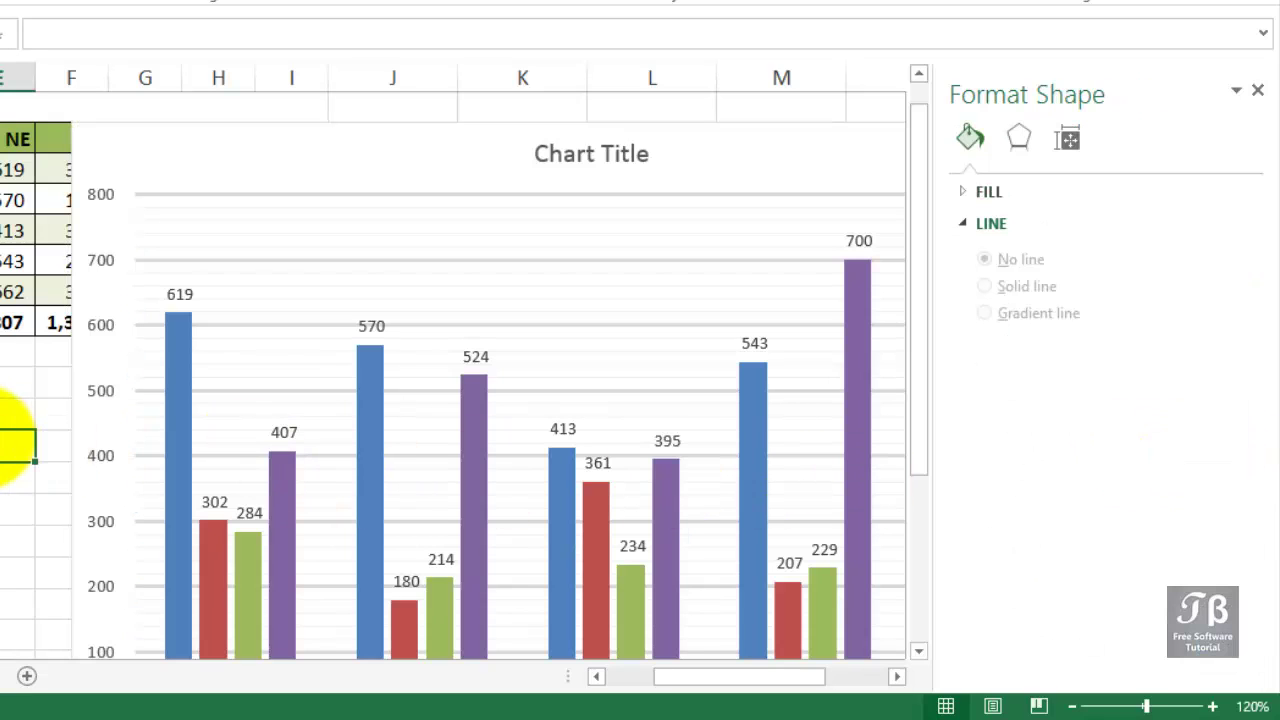
pyautogui.scroll(1, 15, 445)
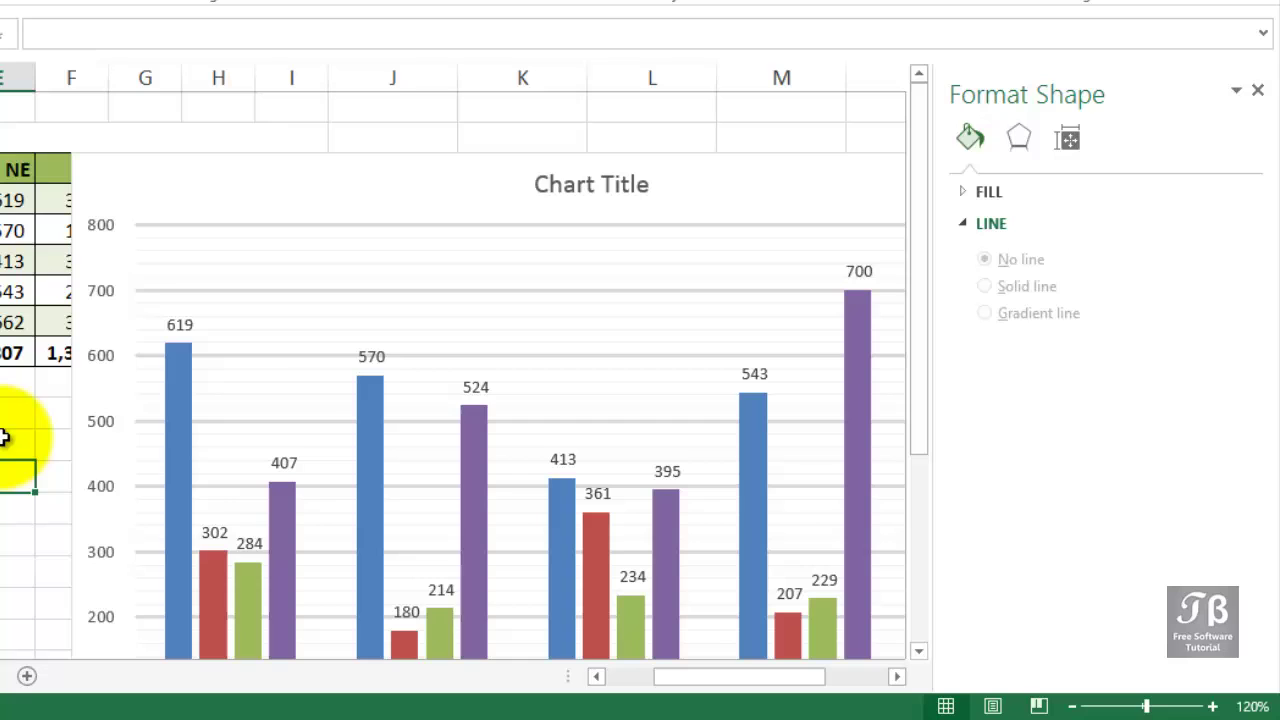
pyautogui.click(1257, 90)
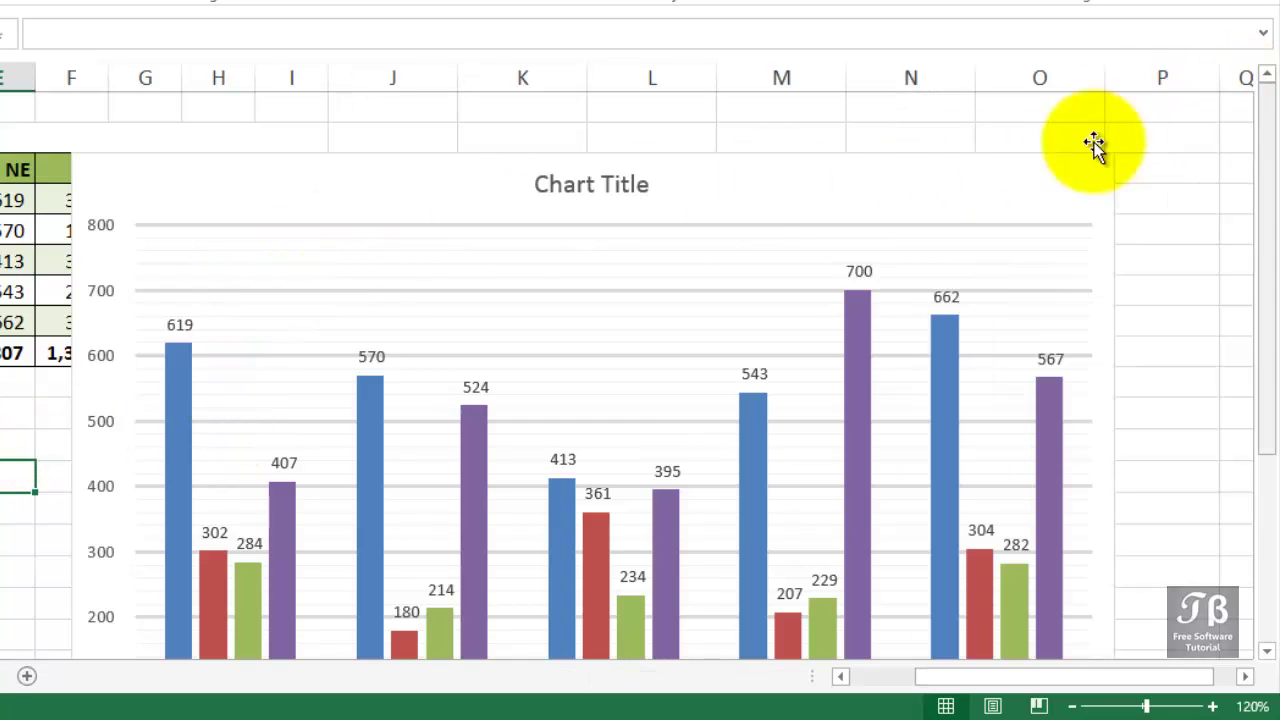
# - Select the chart and open its list of chart elements
pyautogui.click(226, 209)
pyautogui.moveTo(72, 155); pyautogui.dragTo(1160, 200)
pyautogui.click(1147, 170)
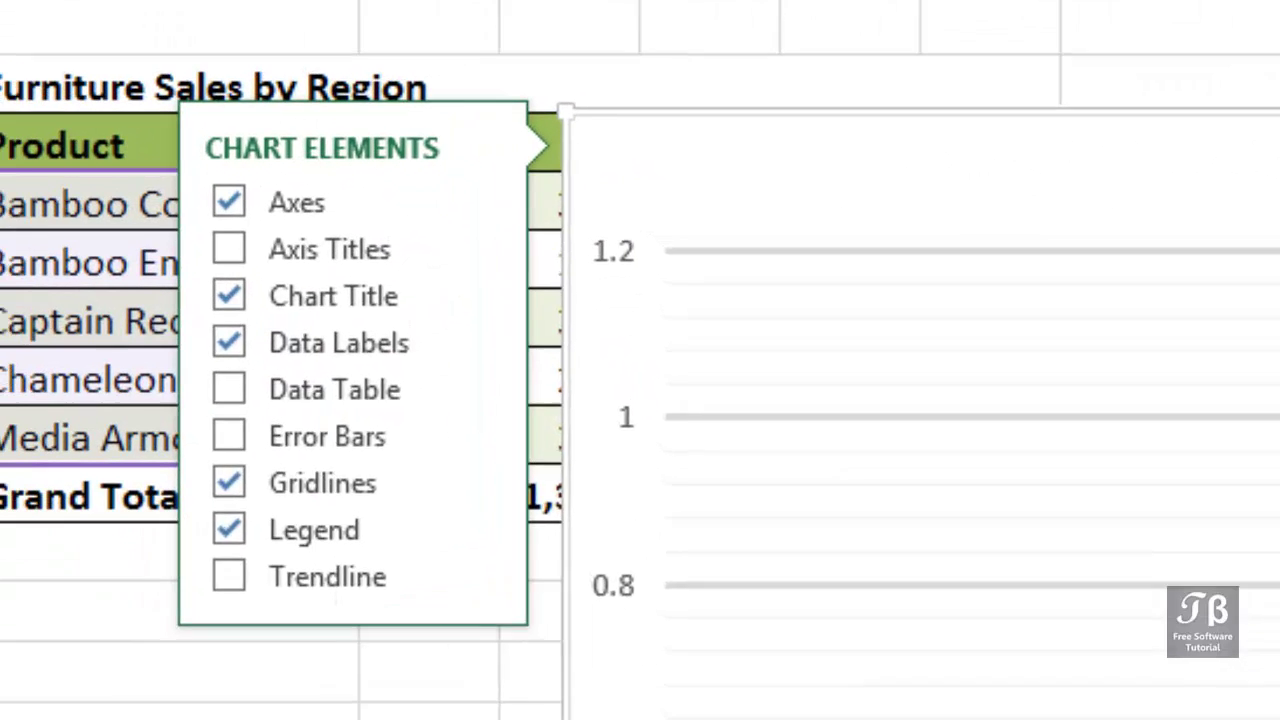